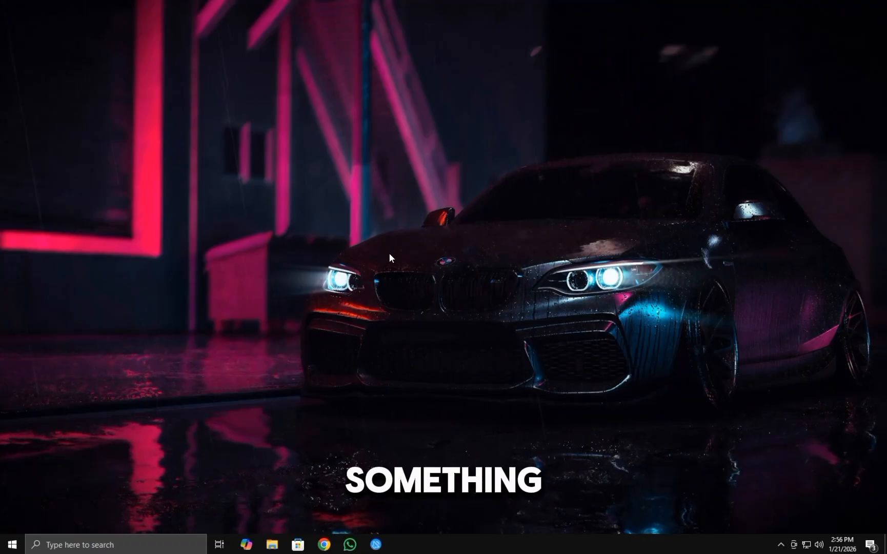
Open the restore point settings and turn on system protection for Local Disk (C:).
left_click(116, 543)
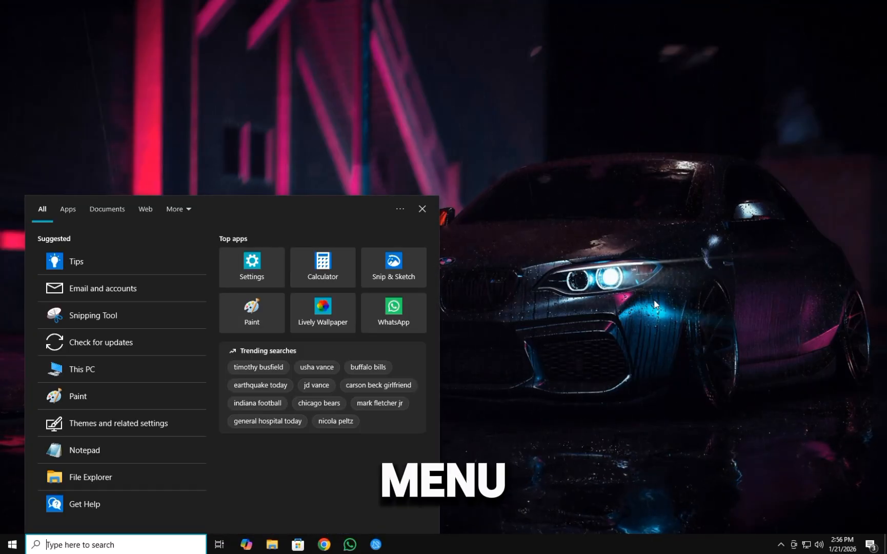
type("create")
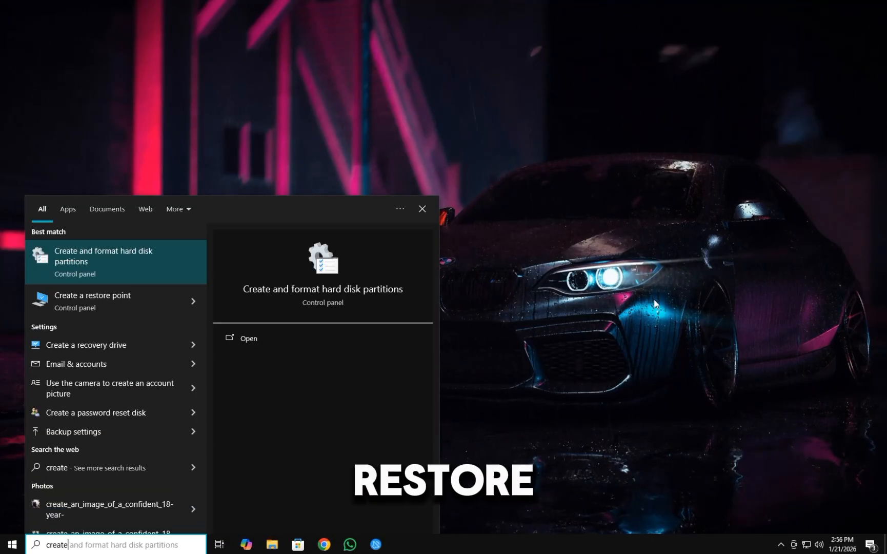
left_click(138, 305)
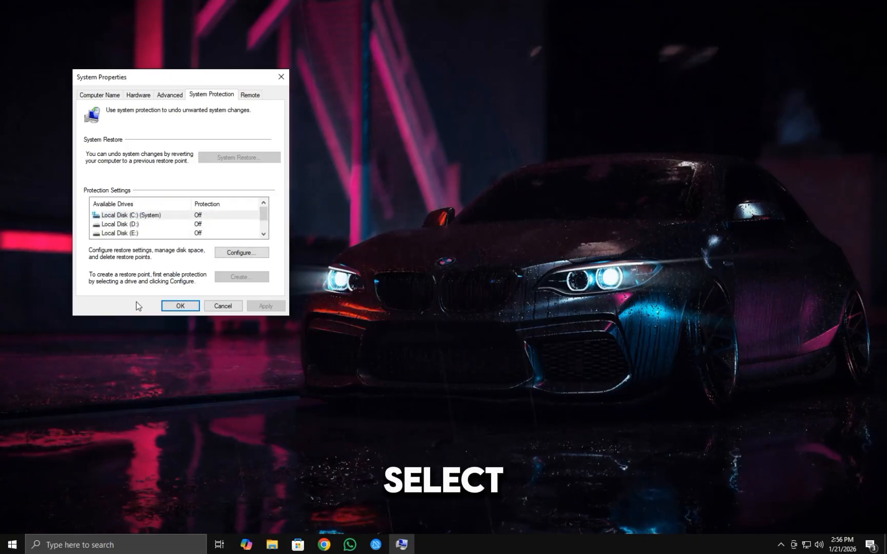
left_click(149, 216)
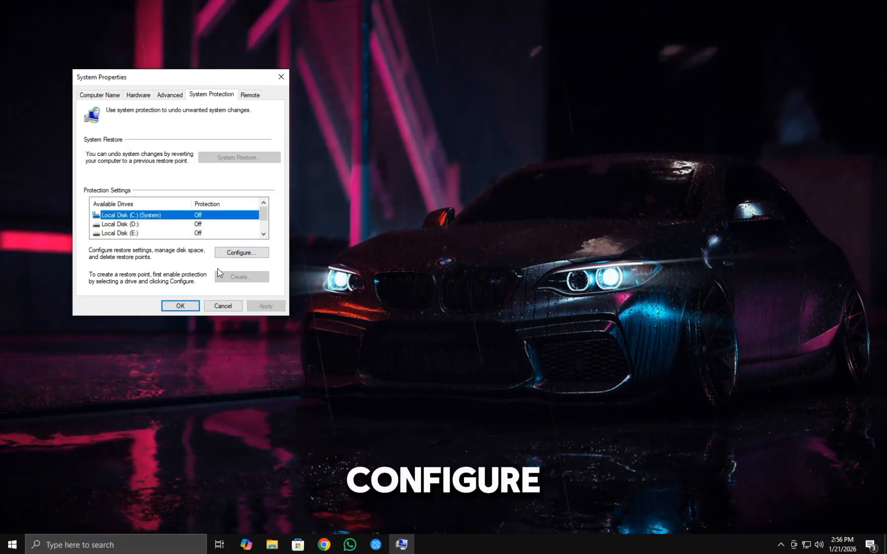
left_click(225, 251)
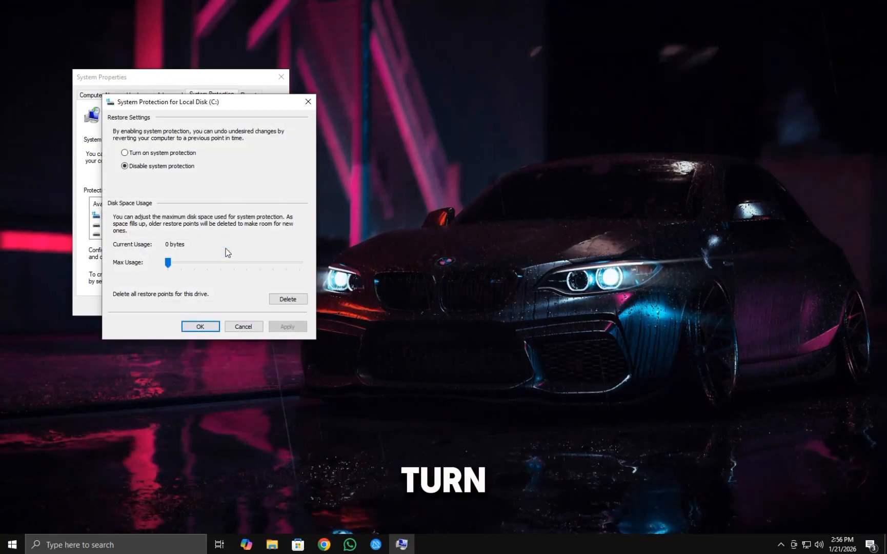
left_click(145, 155)
left_click(280, 326)
left_click(200, 326)
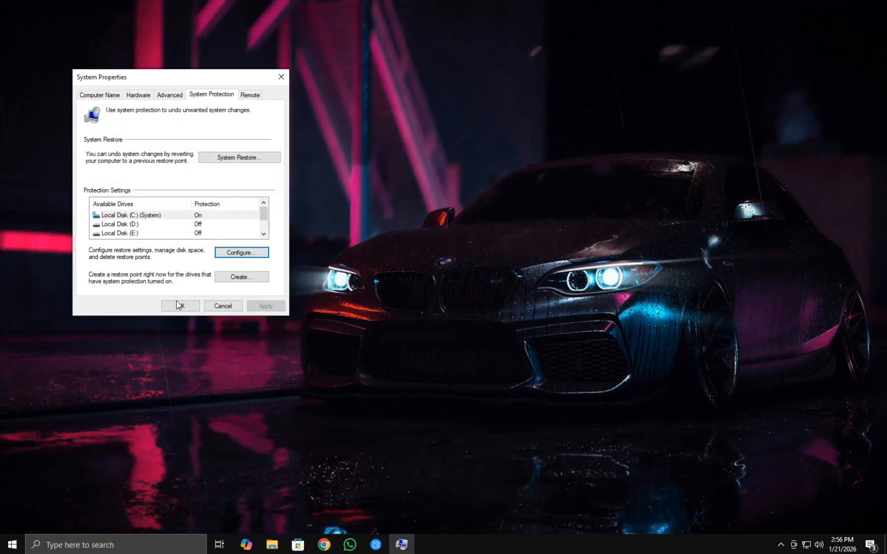
Create a restore point described as "Win 10 Optimization" and close System Properties.
left_click(221, 276)
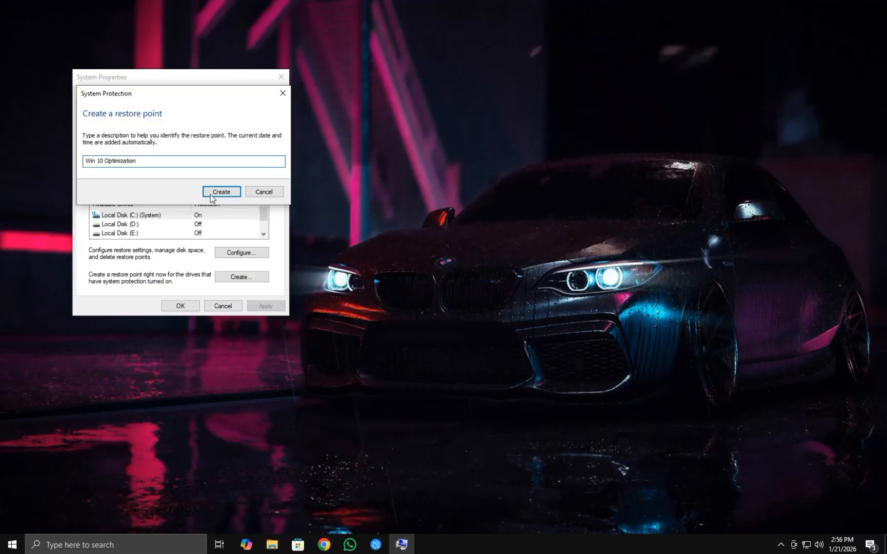
left_click(211, 194)
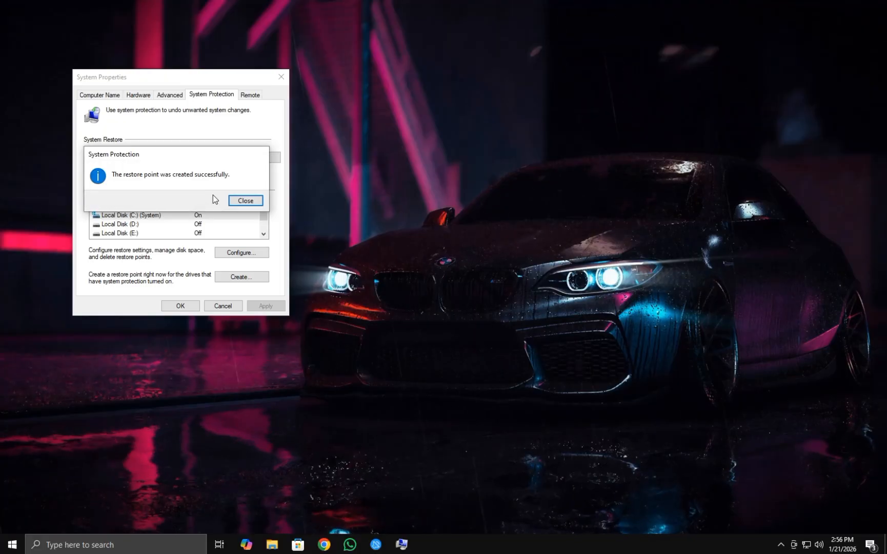
left_click(246, 200)
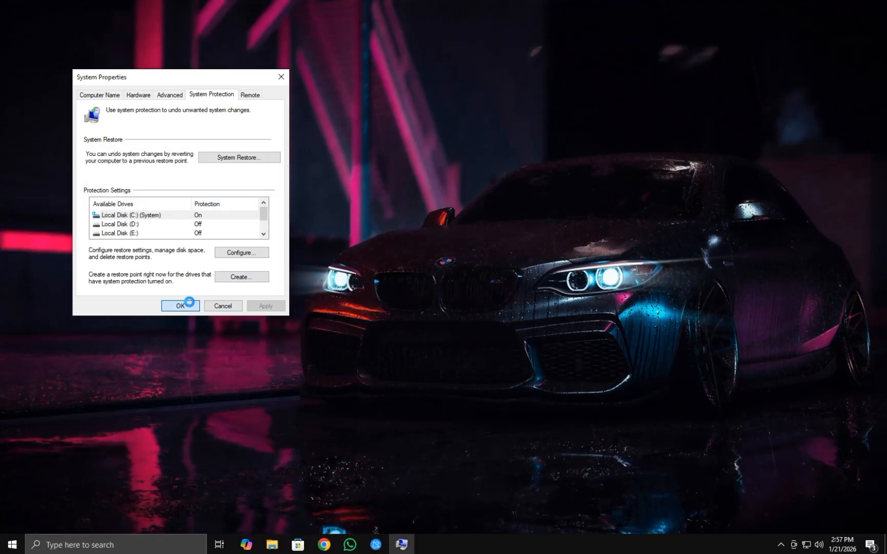
left_click(181, 305)
Open the Windows Temp folder with the Run command temp and permanently delete all its files, skipping every file in use.
key("super+r")
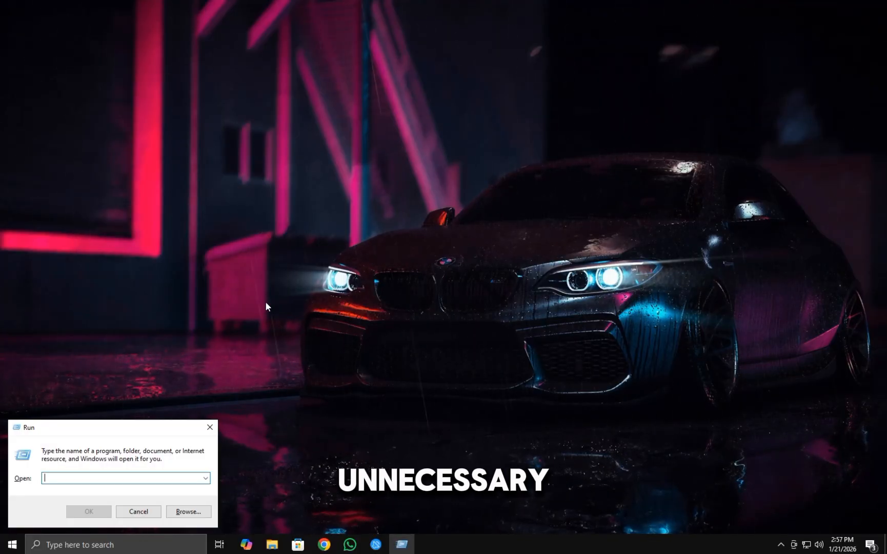
type("t")
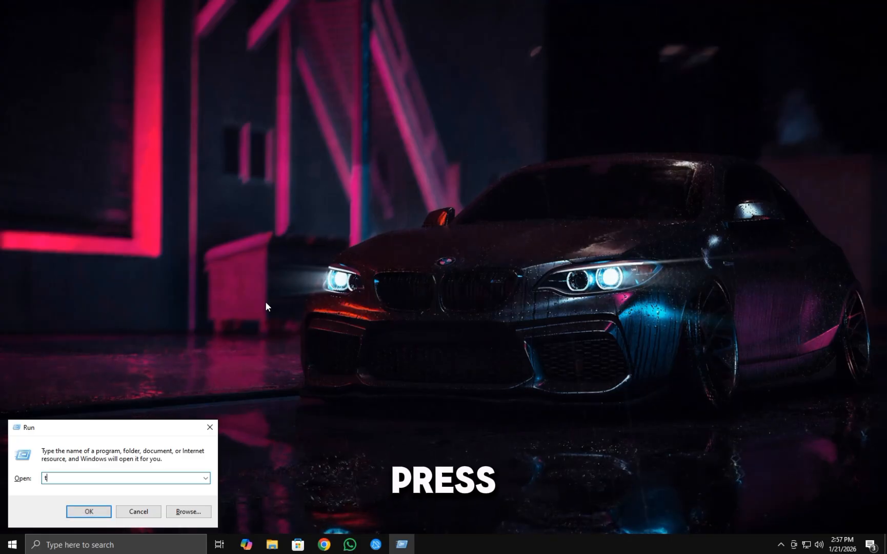
type("emp\\")
key("Return")
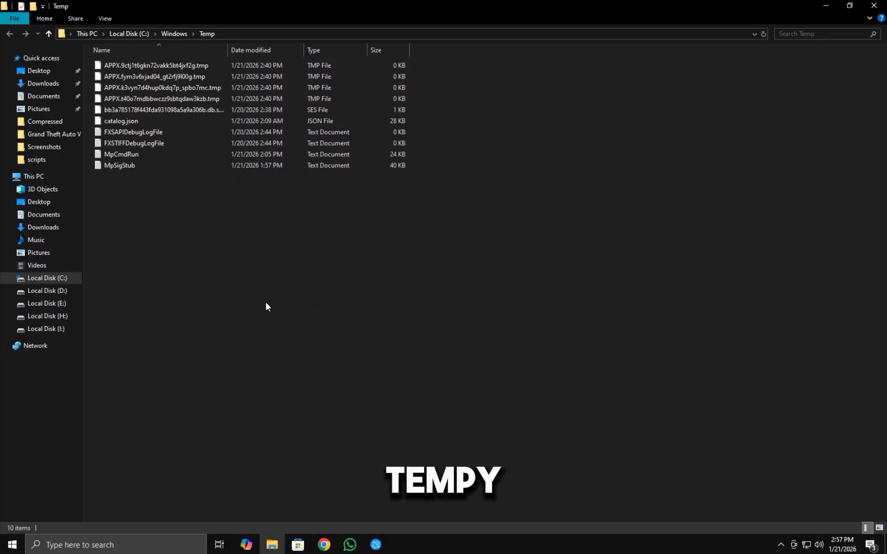
key("ctrl+a")
key("shift+Delete")
key("Return")
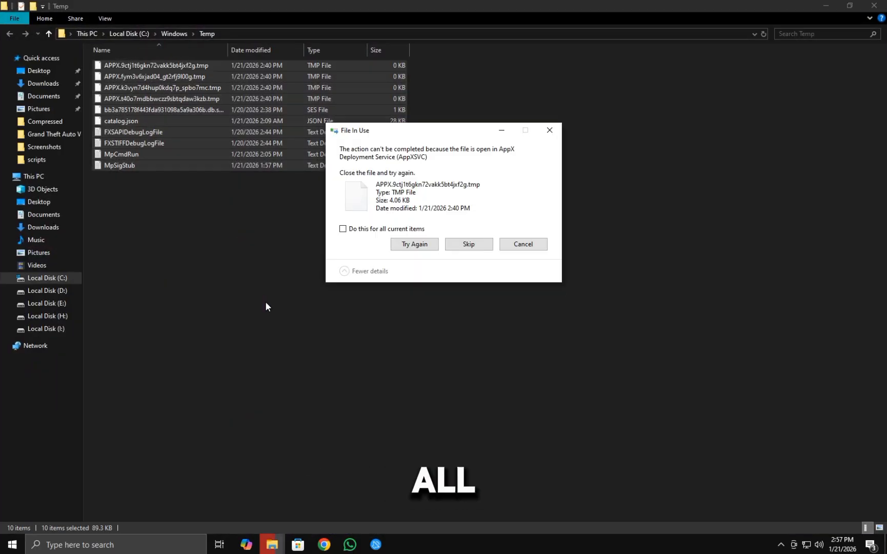
left_click(343, 229)
left_click(463, 245)
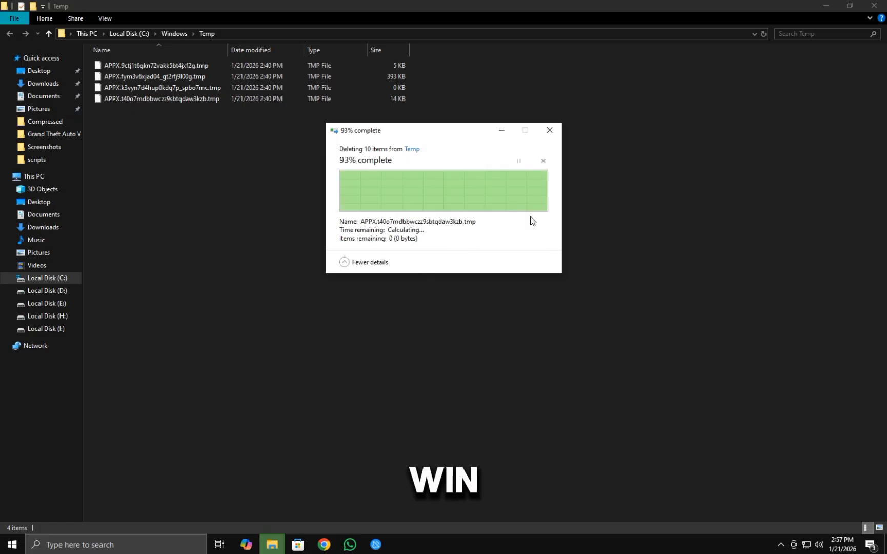
Open the user's temporary folder with the Run command %temp% and permanently delete all its contents.
key("super+r")
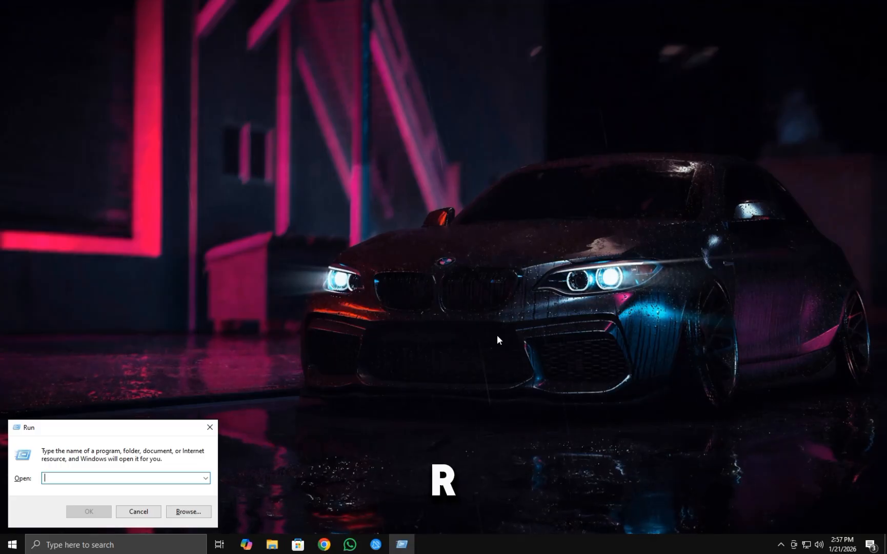
type("%temp%")
key("Return")
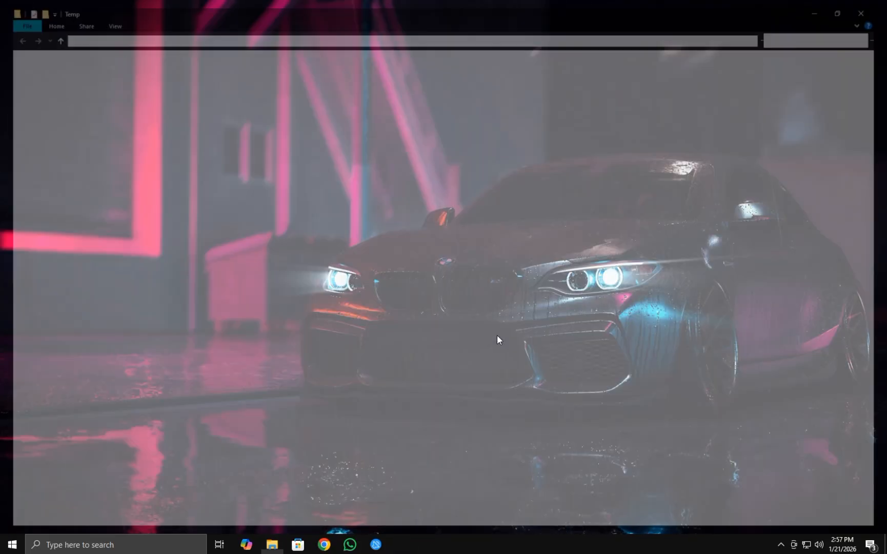
key("ctrl+a")
key("shift+Delete")
key("Return")
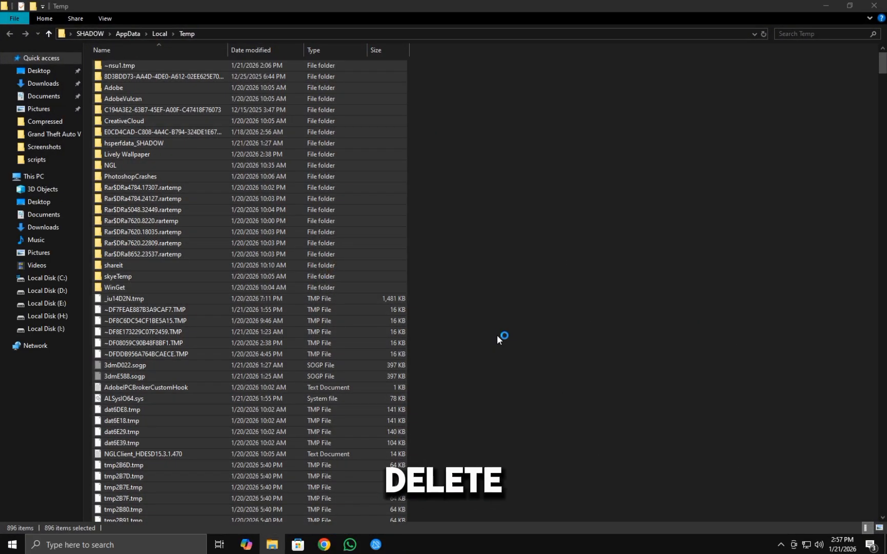
Open the Prefetch folder with the Run command prefetch, grant access to it, and permanently delete all its files.
key("super+r")
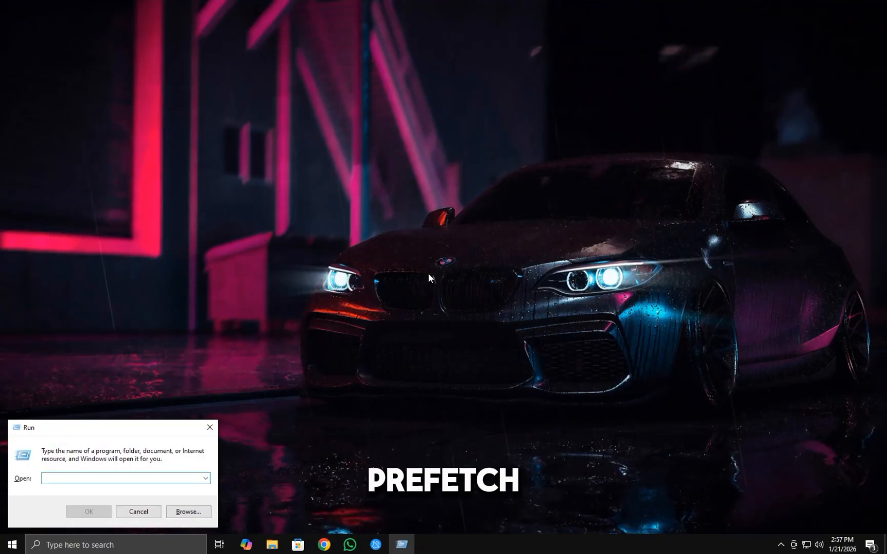
type("prefetch")
key("Return")
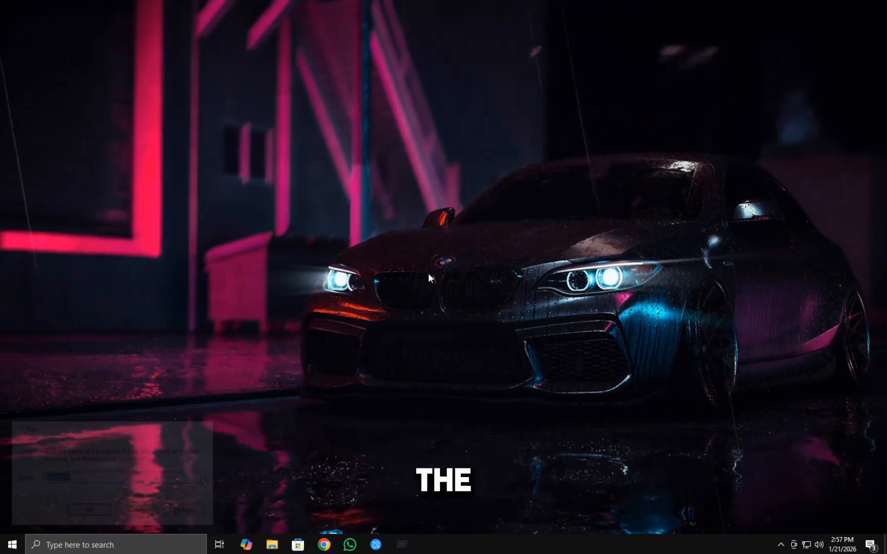
left_click(444, 285)
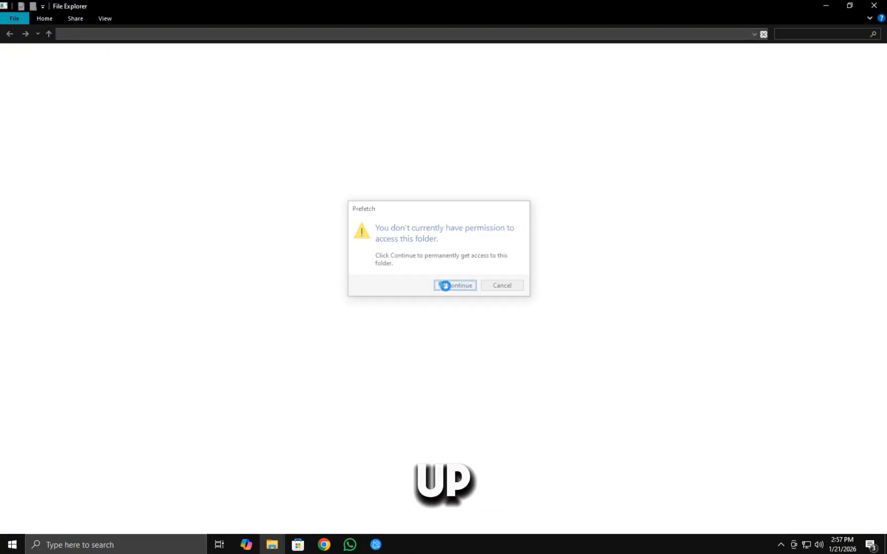
key("ctrl+a")
key("shift+Delete")
key("Return")
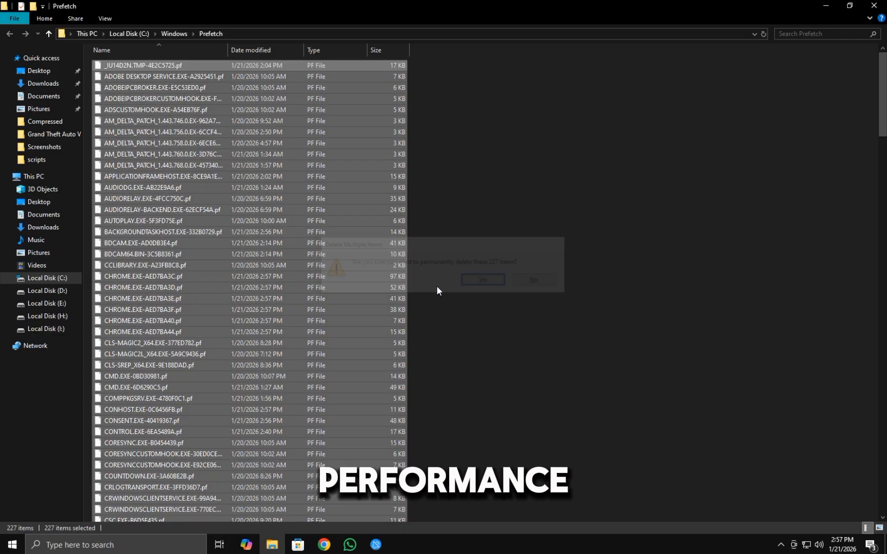
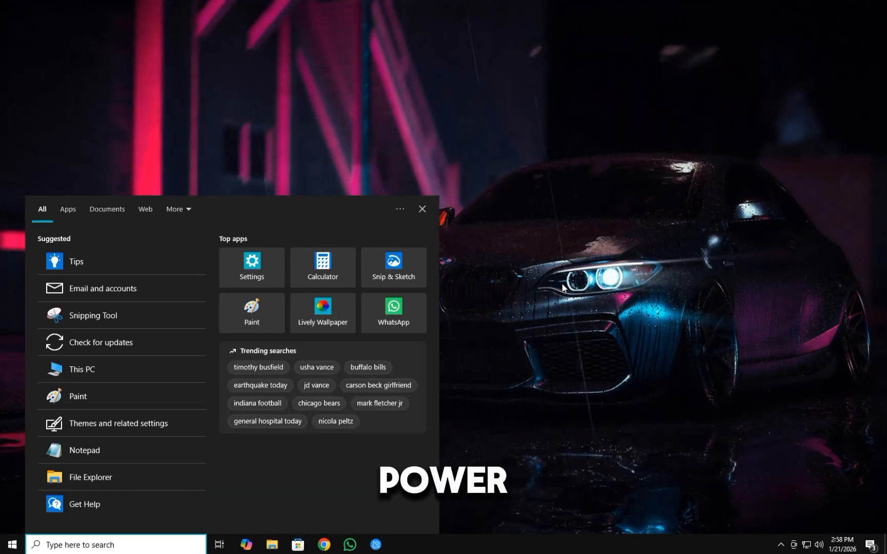
Open Power Options in the Control Panel.
type("con")
key("Return")
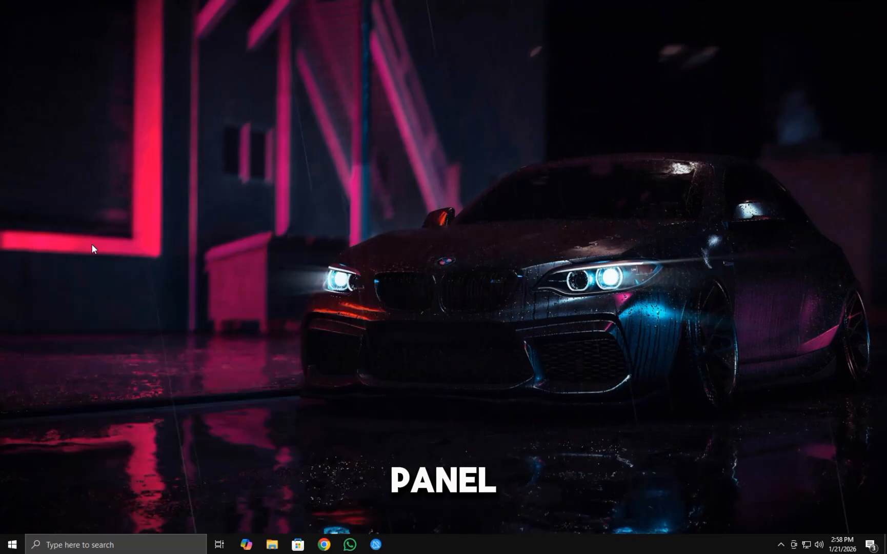
left_click(458, 197)
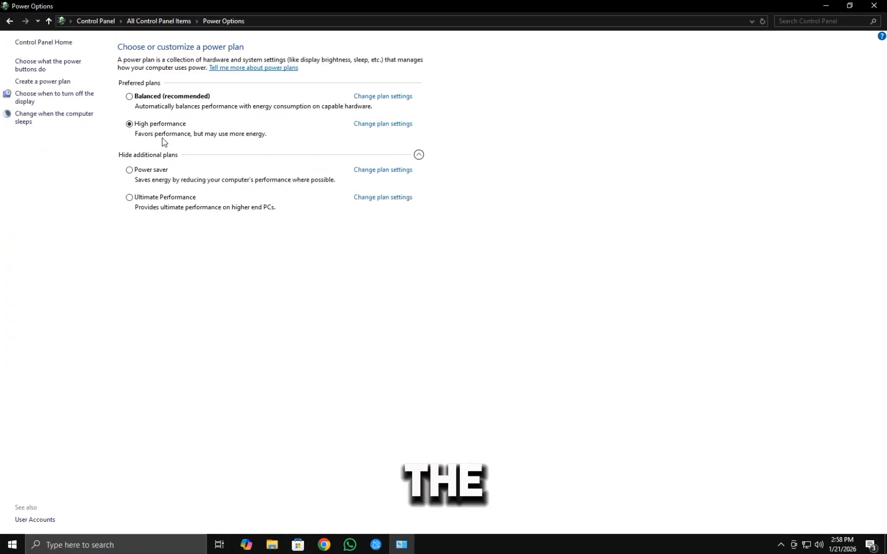
Unlock the shutdown settings for the power buttons, check the fast startup option, and leave without saving.
left_click(45, 67)
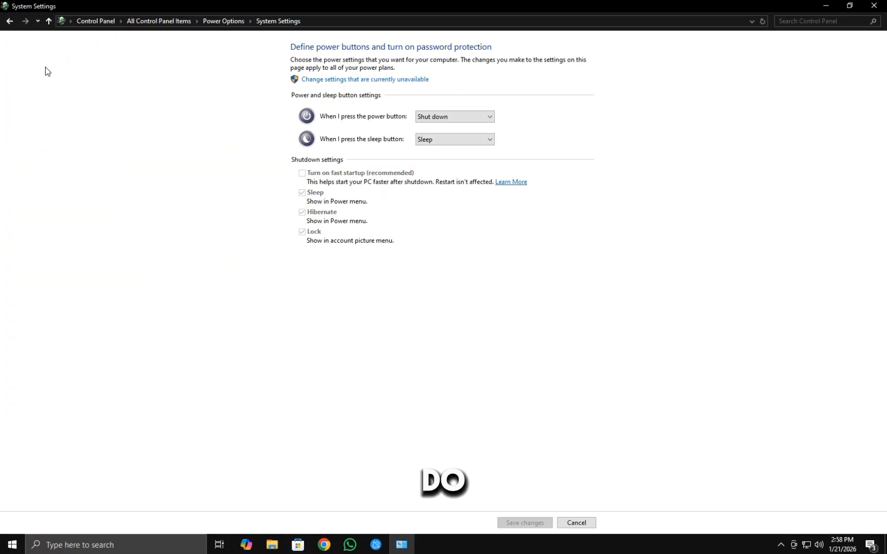
left_click(392, 80)
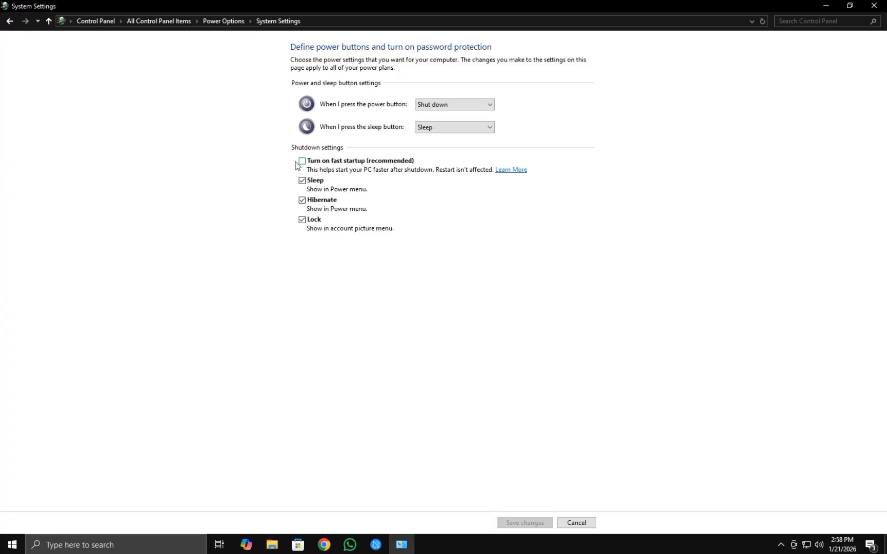
left_click(574, 522)
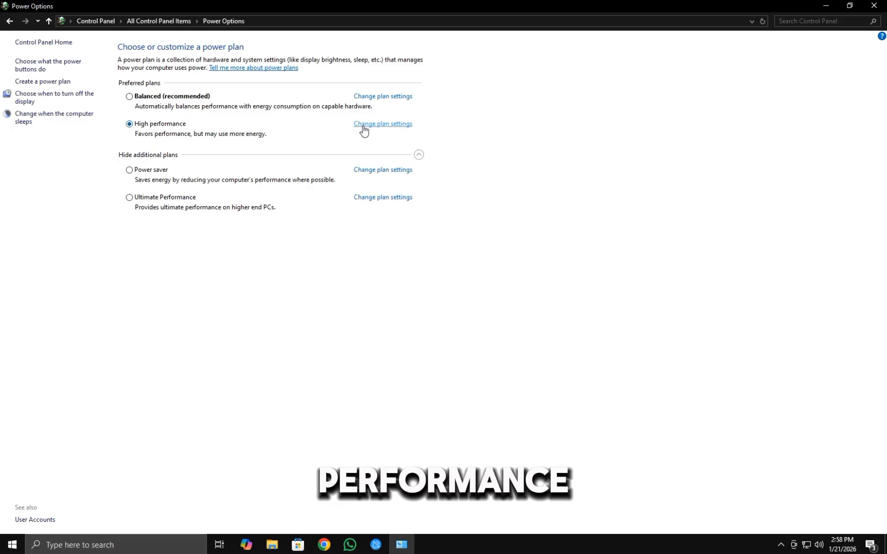
Open the High performance plan's advanced power settings and check Link State Power Management under PCI Express.
left_click(418, 154)
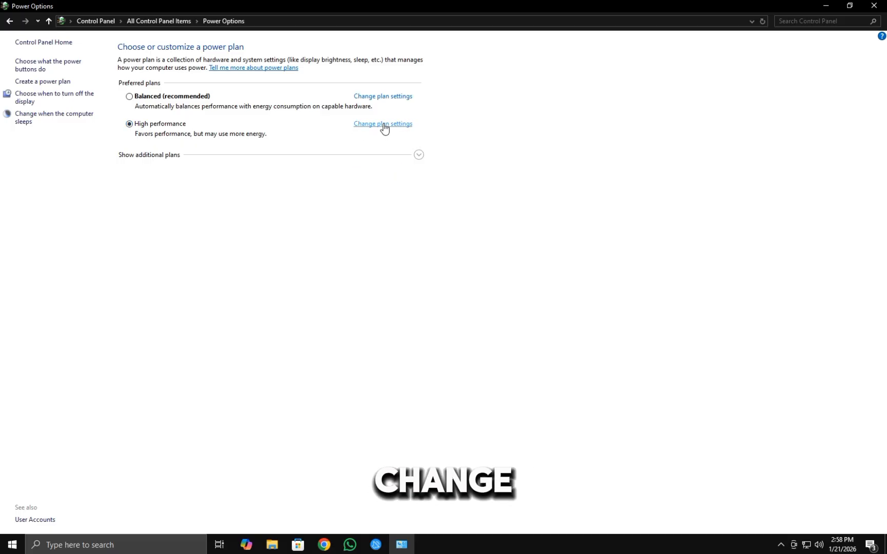
left_click(384, 124)
left_click(366, 139)
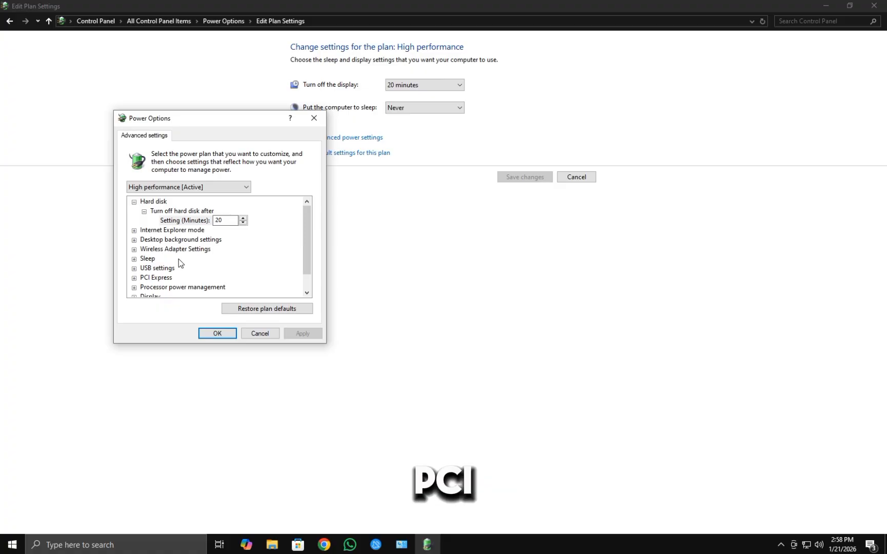
left_click(134, 277)
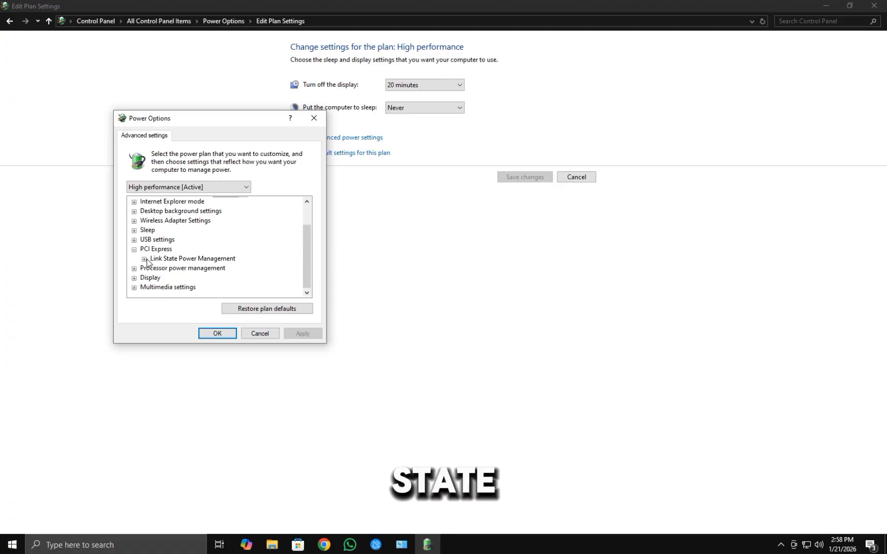
left_click(144, 259)
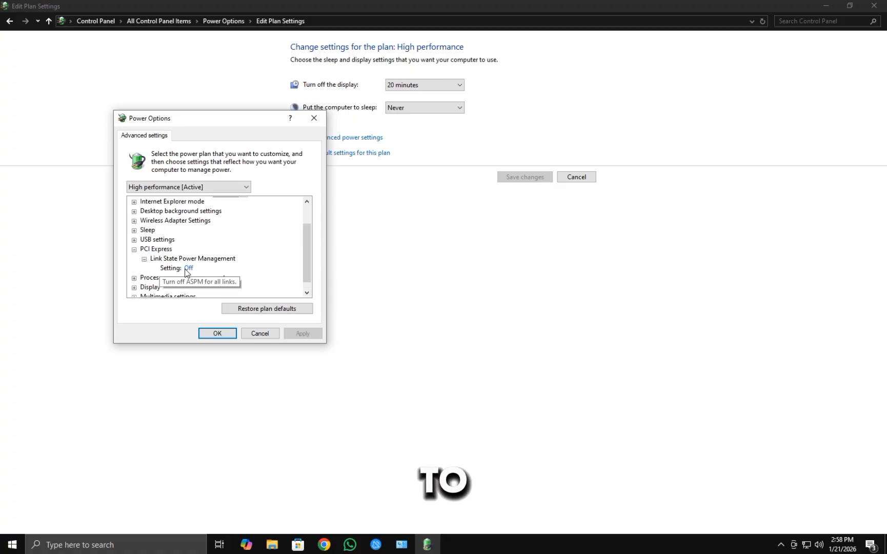
Check the minimum processor state, system cooling policy and maximum processor state under Processor power management.
scroll(151, 279, "down", 1)
left_click(135, 268)
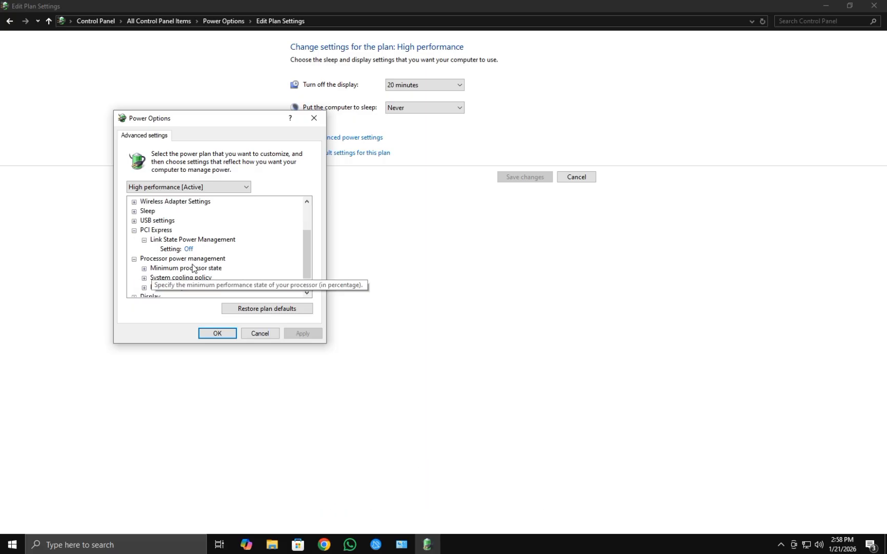
scroll(192, 268, "down", 1)
left_click(144, 249)
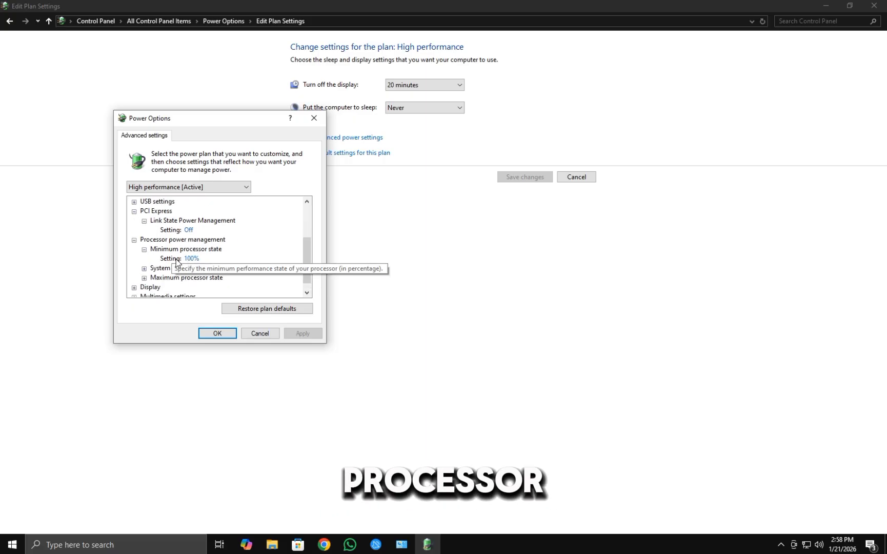
left_click(145, 268)
scroll(163, 271, "down", 1)
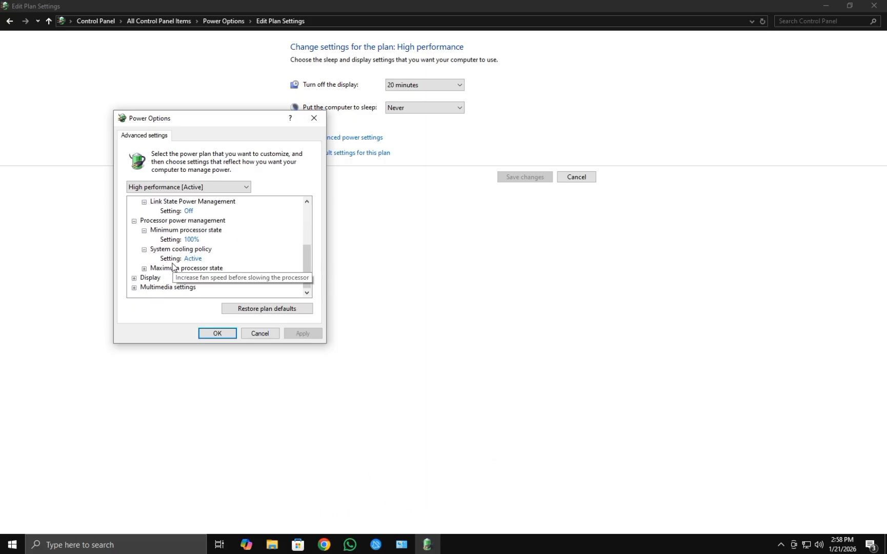
left_click(144, 267)
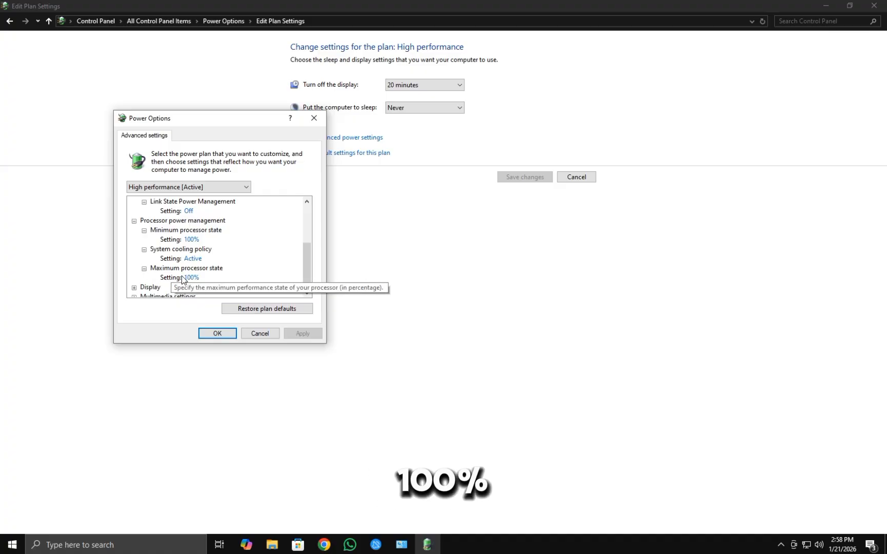
Confirm the advanced power settings, enter "powercfg -duplicatescheme e9a42b02-d5df-448d-aa00-03f14749eb61" in an administrator Command Prompt, and close it.
left_click(218, 333)
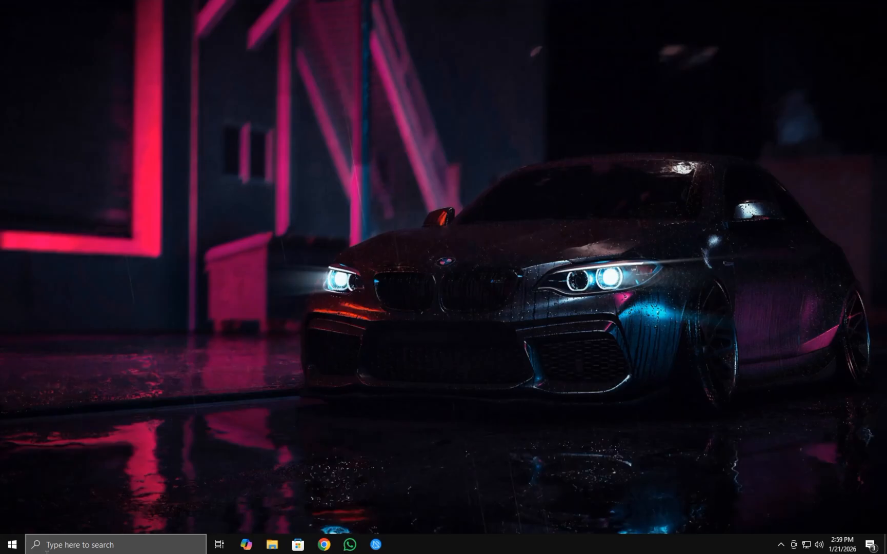
key("super")
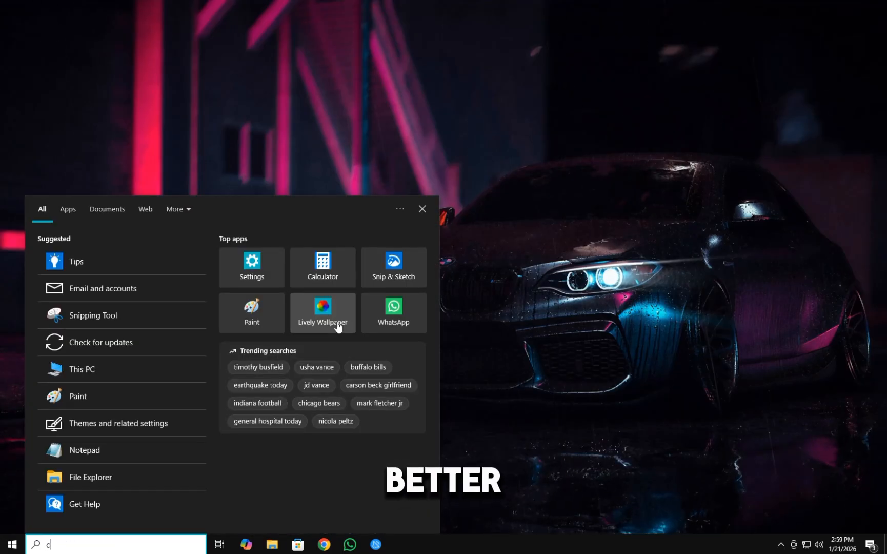
type("cmd")
left_click(285, 357)
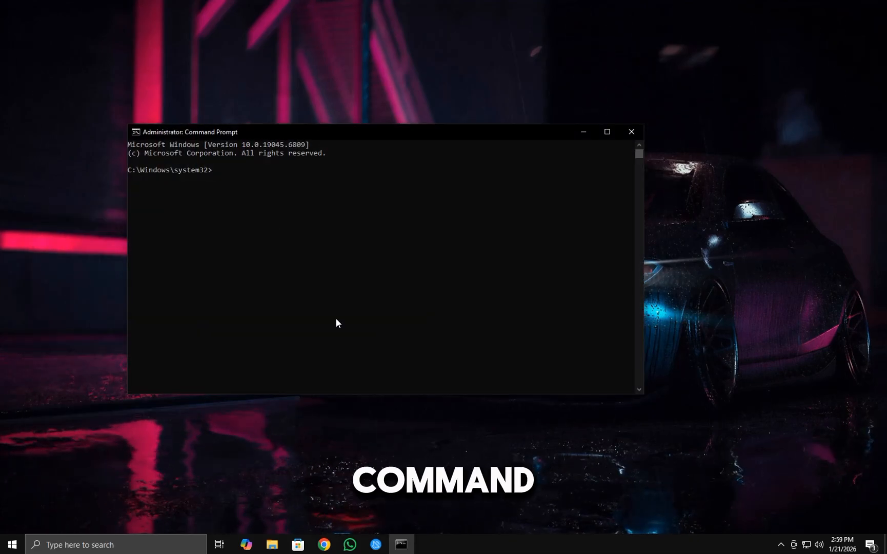
type("powercfg -duplicatescheme e9a42b02-d5df-448d-aa00-03f14749eb61")
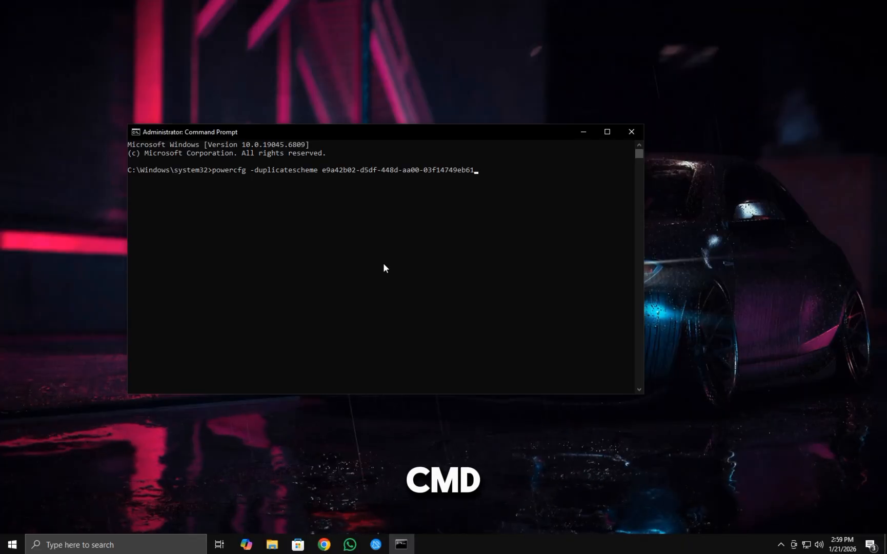
left_click(629, 133)
Open the system's storage settings, configure Storage Sense to run every week, and return to the storage overview.
left_click(12, 543)
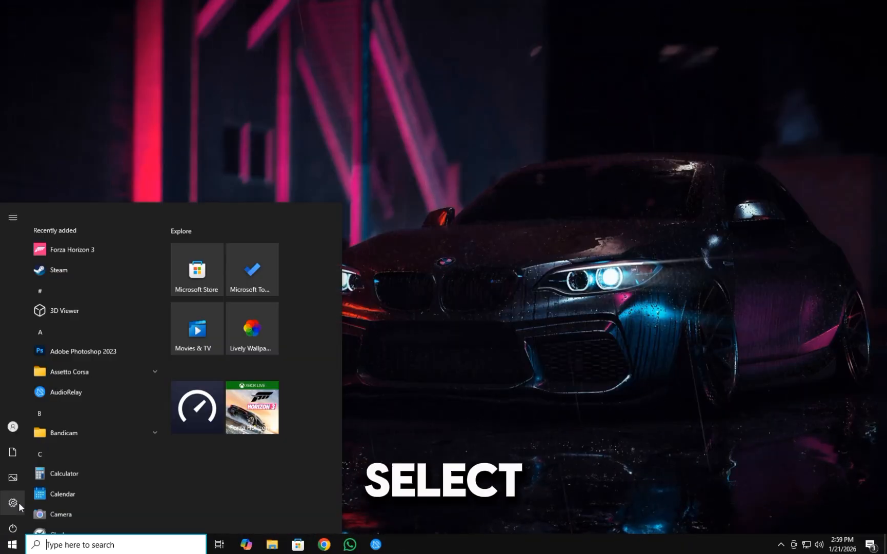
left_click(13, 495)
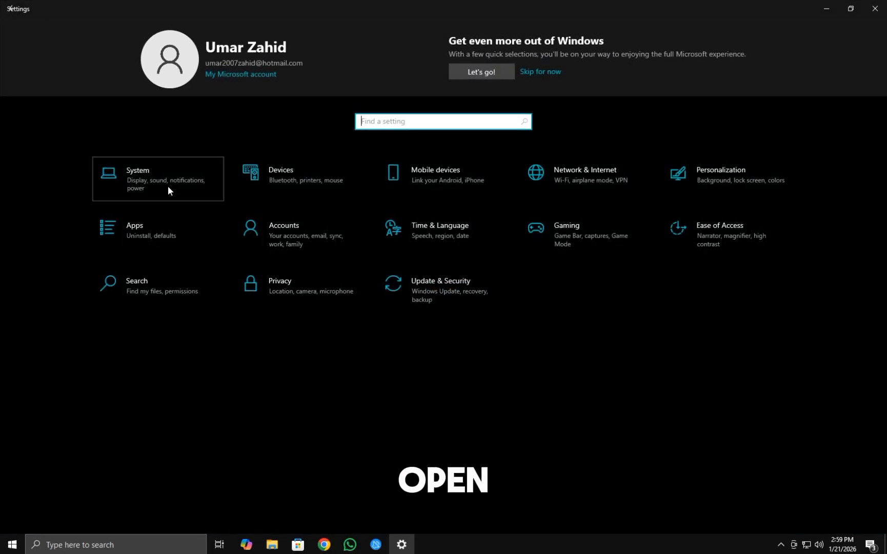
left_click(167, 186)
left_click(103, 248)
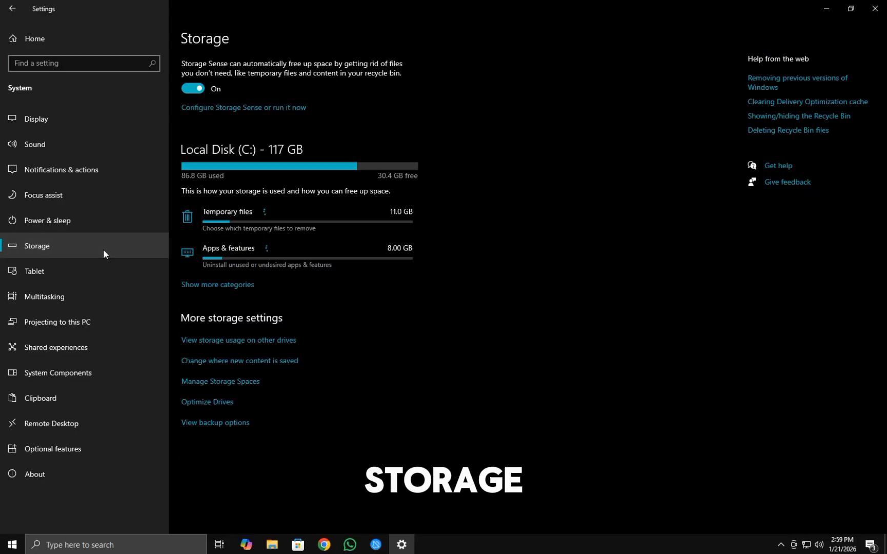
left_click(225, 107)
left_click(52, 146)
left_click(61, 150)
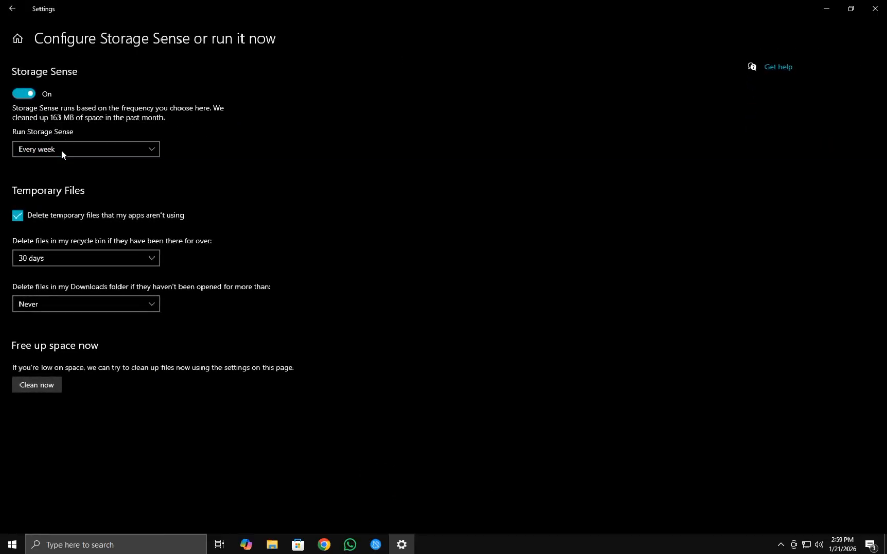
left_click(12, 9)
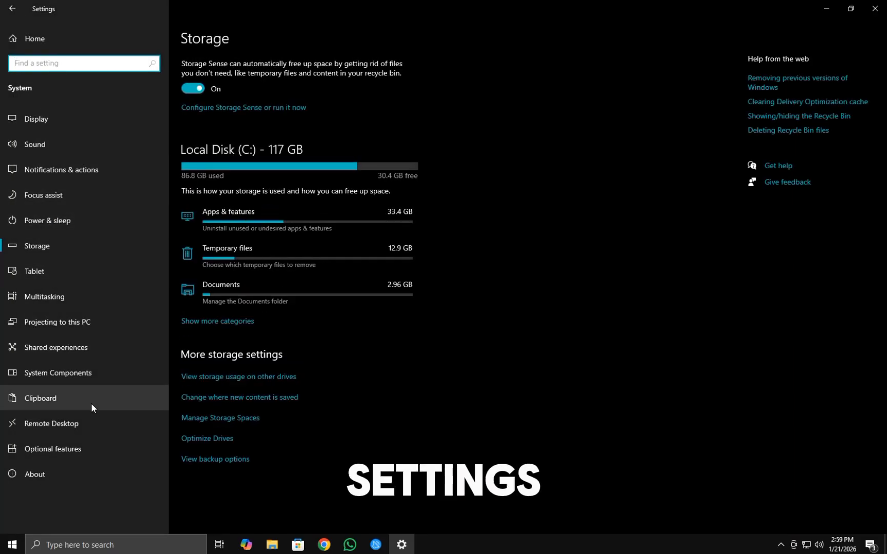
Check the Adjust for best performance visual effects option in the advanced system settings, and leave without saving.
left_click(45, 421)
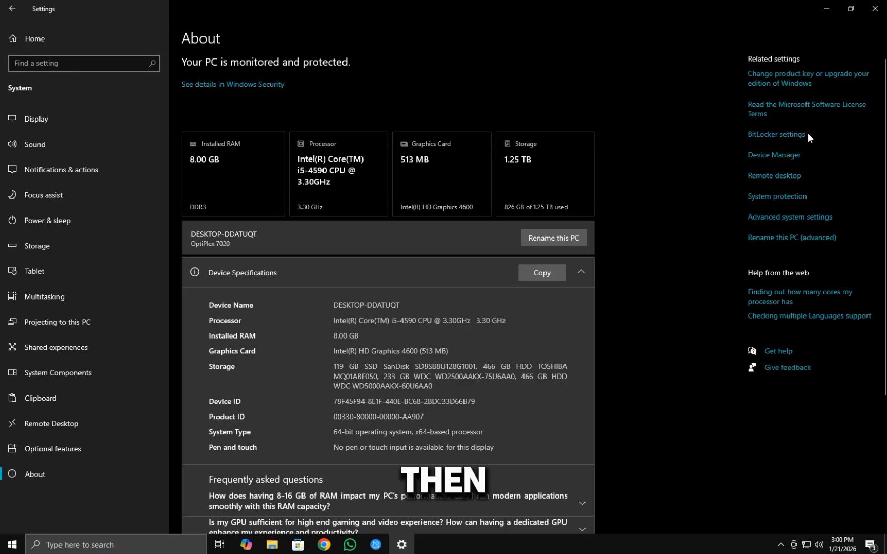
left_click(809, 218)
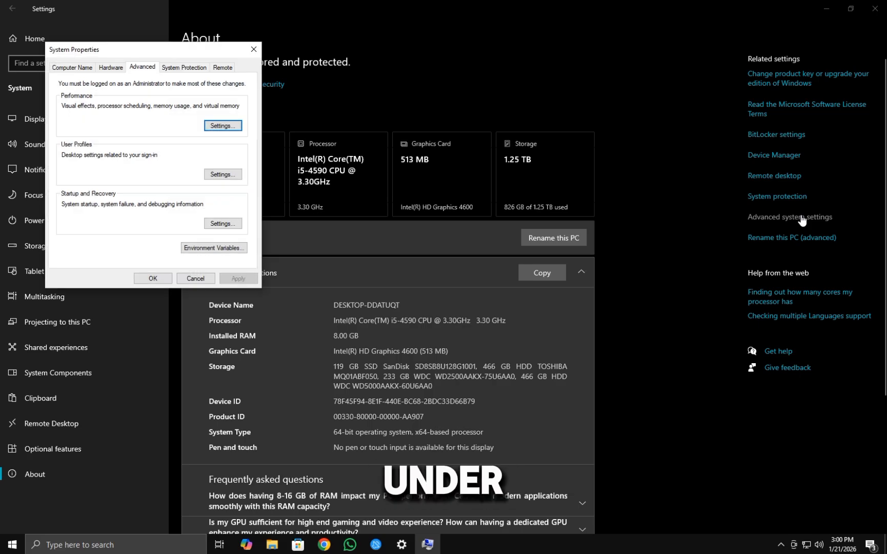
left_click(222, 125)
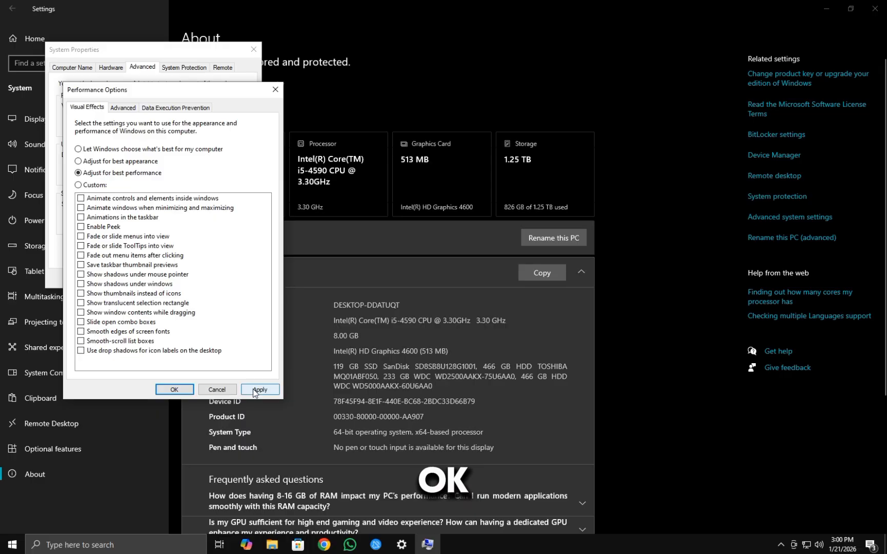
left_click(213, 389)
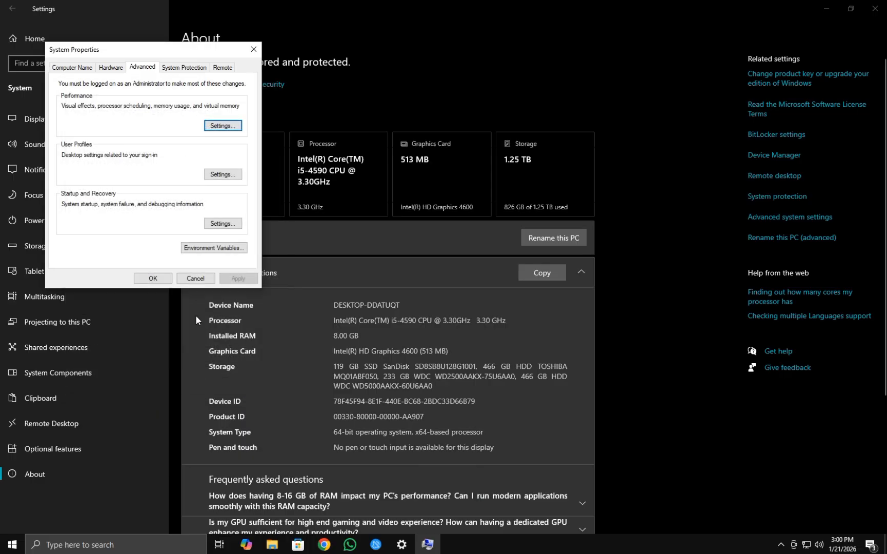
left_click(195, 278)
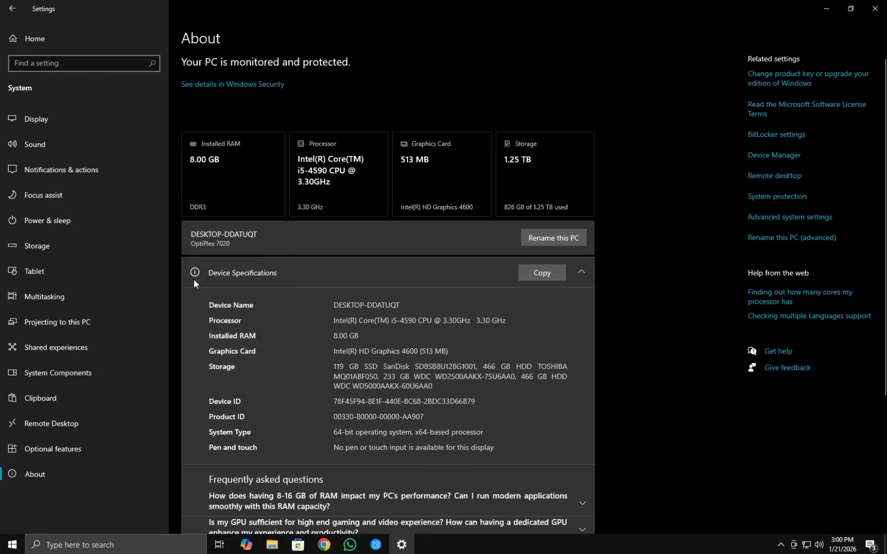
left_click(874, 8)
Open the desktop personalization settings, check the transparency effects option under Colors, and close the settings.
right_click(495, 153)
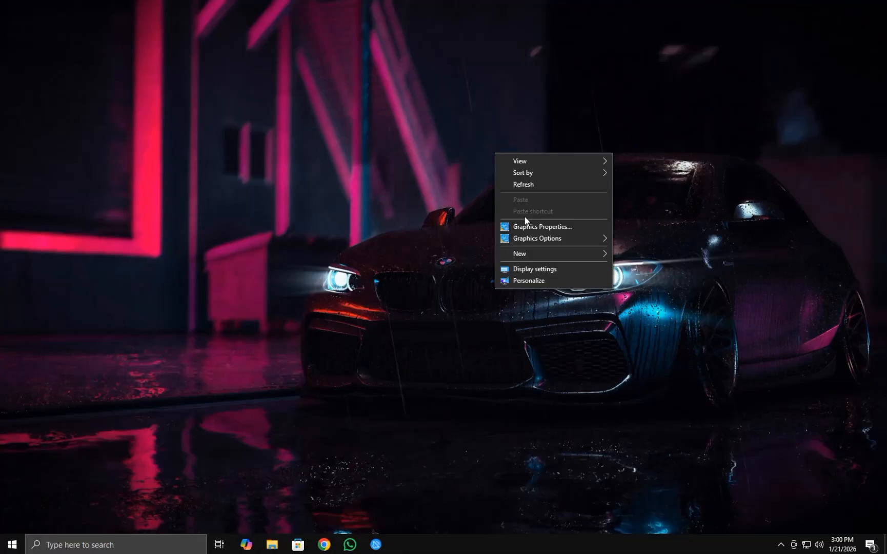
left_click(522, 283)
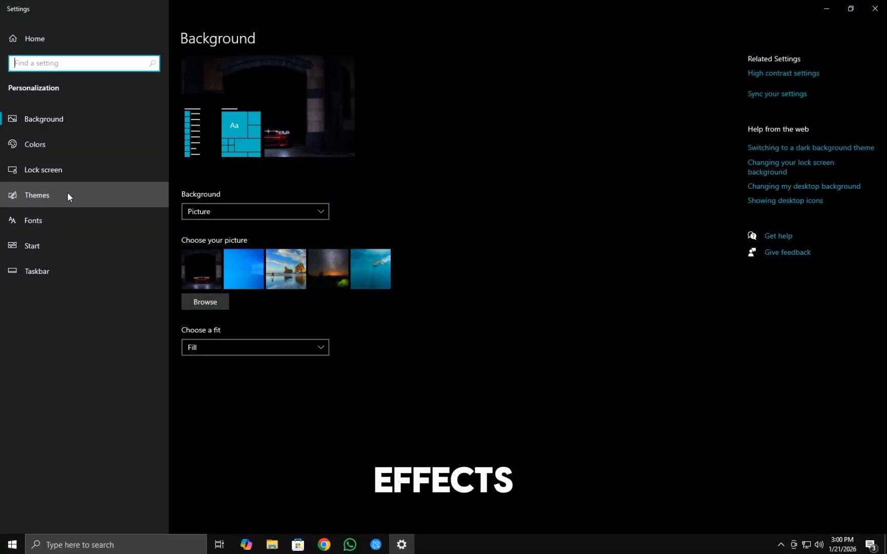
left_click(129, 203)
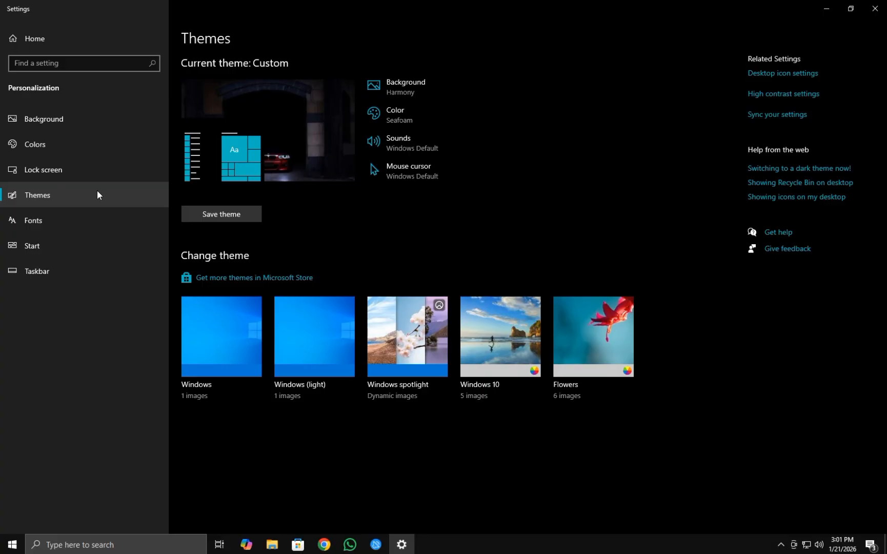
left_click(35, 139)
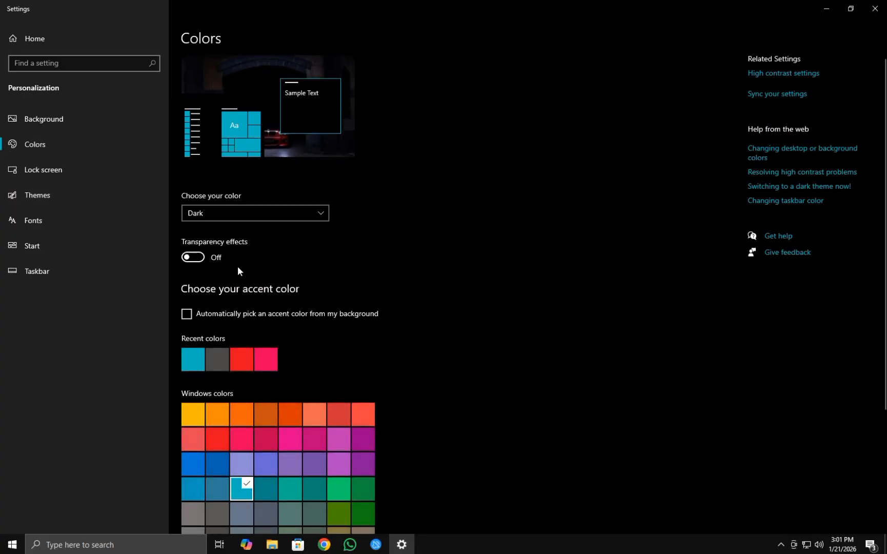
left_click(874, 8)
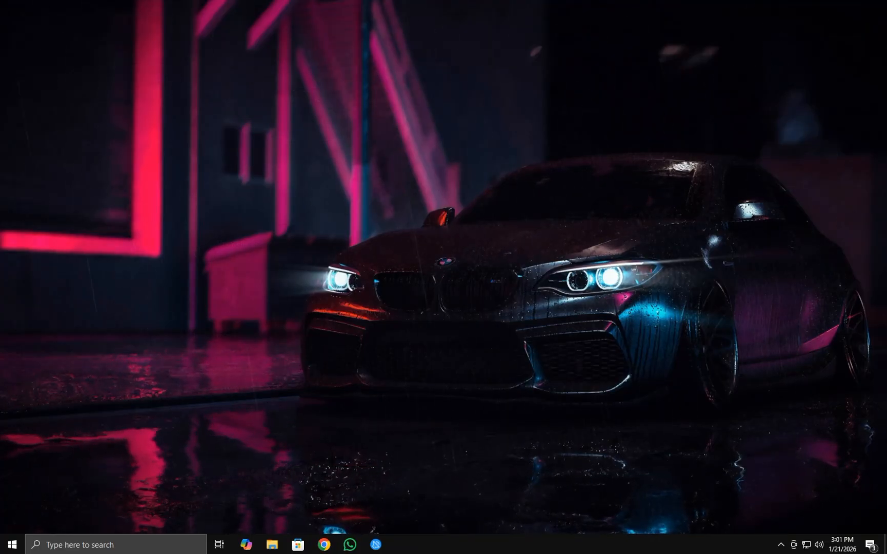
Open the Startup section of the Apps settings and review which apps launch at login.
left_click(12, 543)
left_click(77, 495)
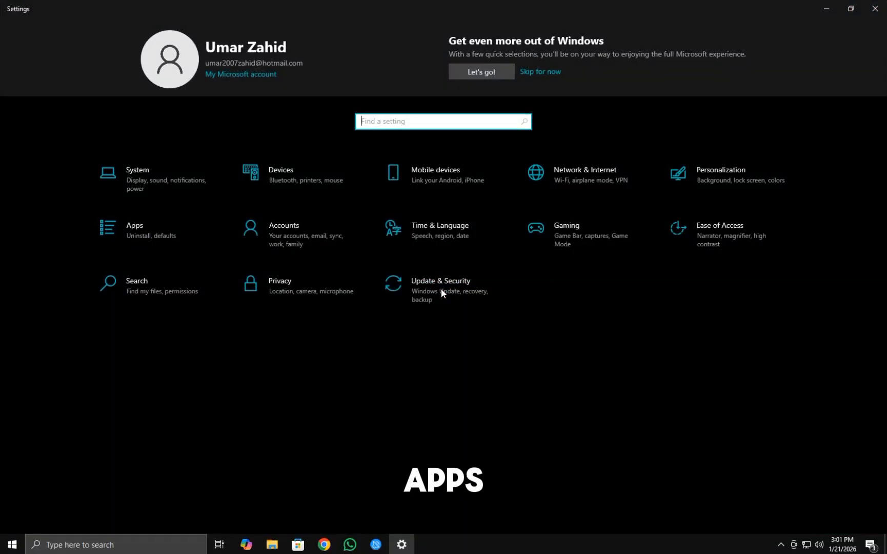
left_click(193, 245)
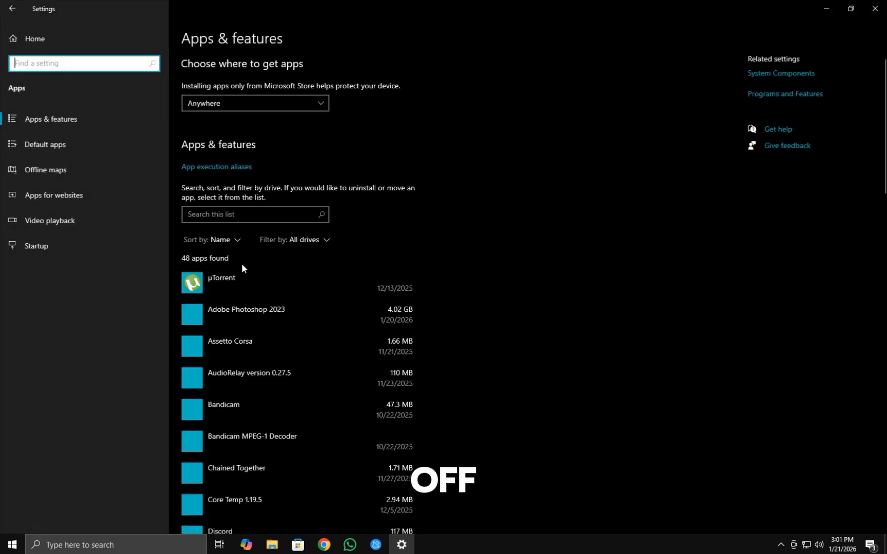
left_click(37, 246)
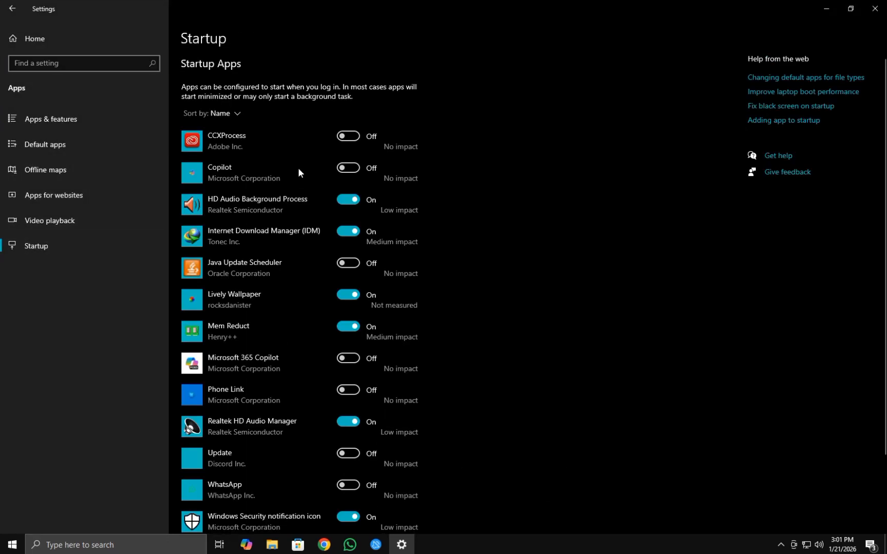
scroll(339, 213, "down", 3)
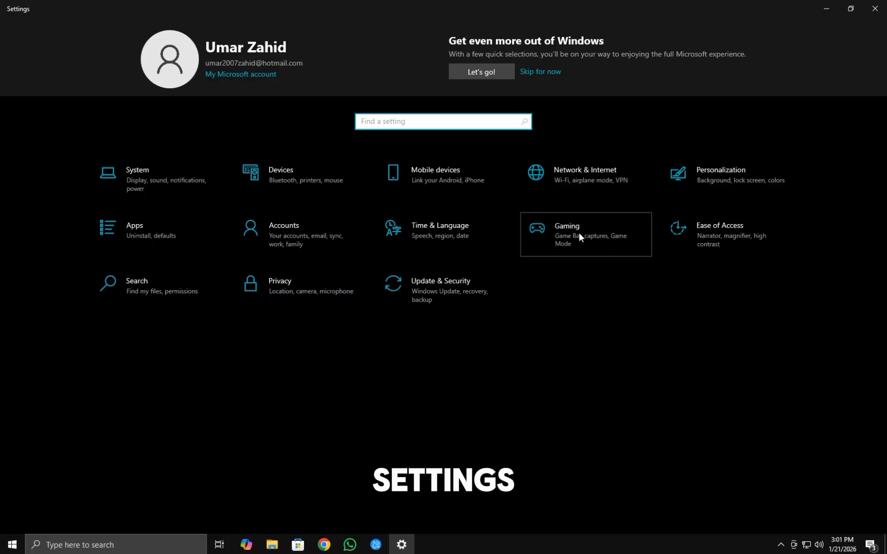
Check the Game Bar and Game Mode options in the Gaming settings, and return to the settings home.
left_click(578, 235)
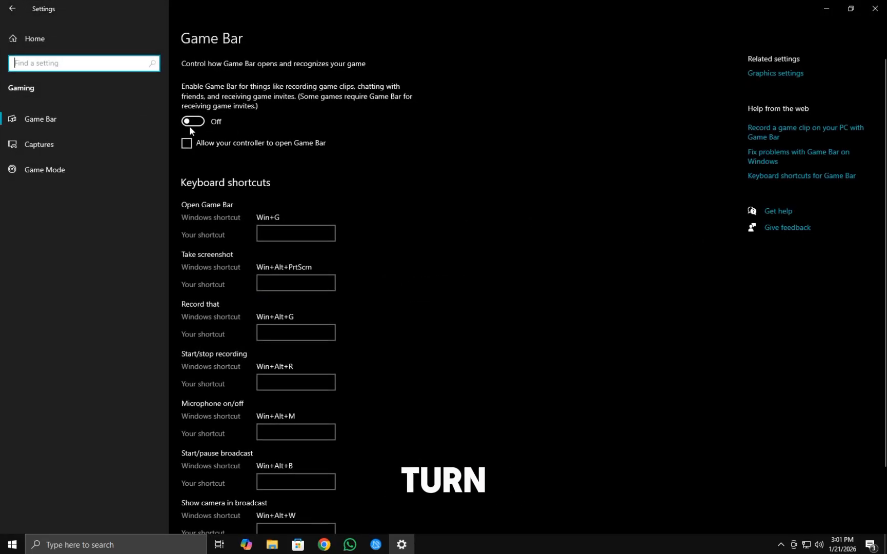
left_click(92, 167)
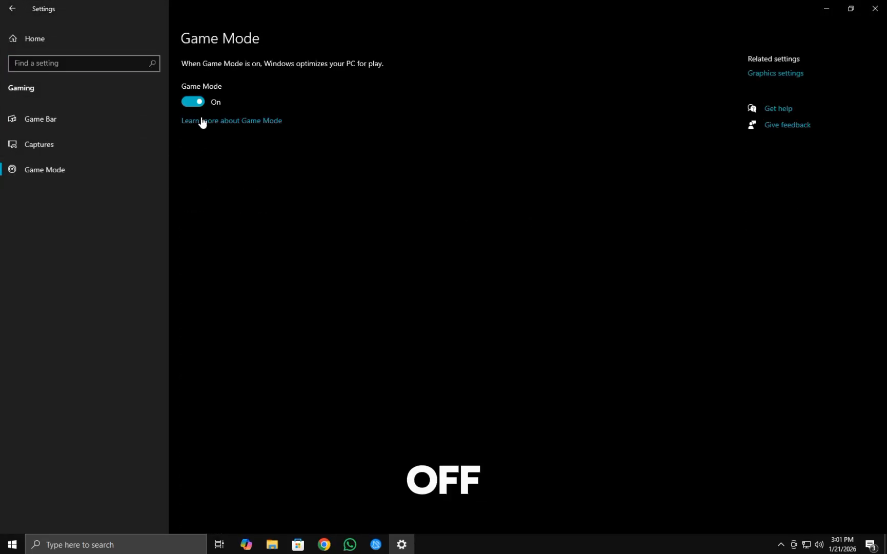
left_click(10, 8)
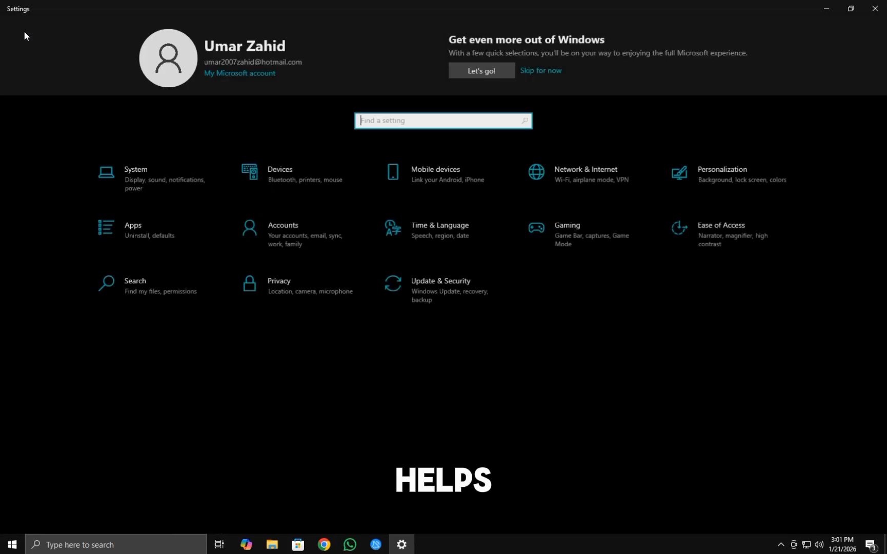
Review the Windows privacy permissions for General, Speech, Inking & typing personalization, and Diagnostics & feedback.
left_click(256, 306)
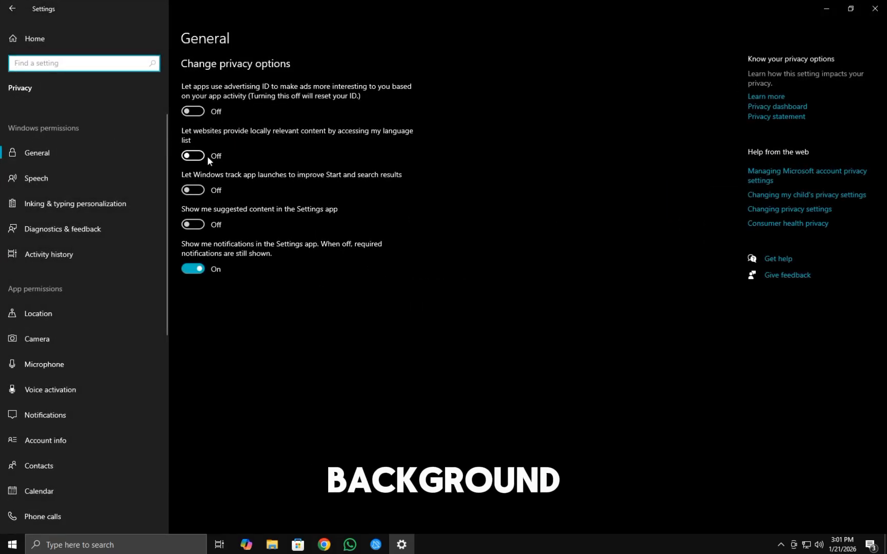
left_click(59, 179)
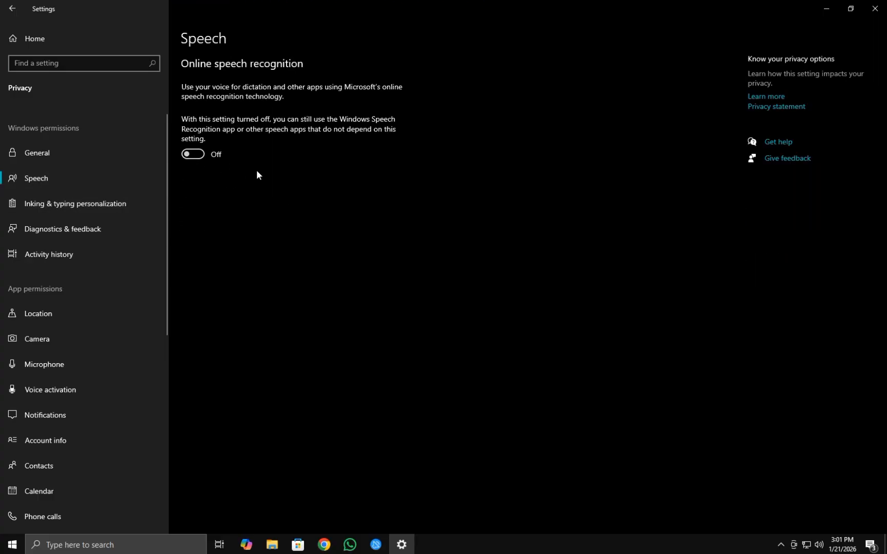
left_click(131, 201)
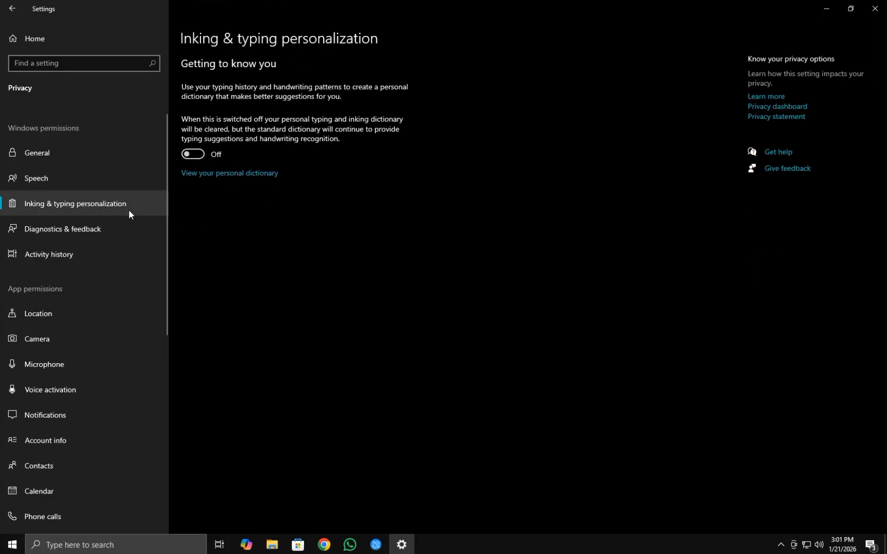
left_click(81, 225)
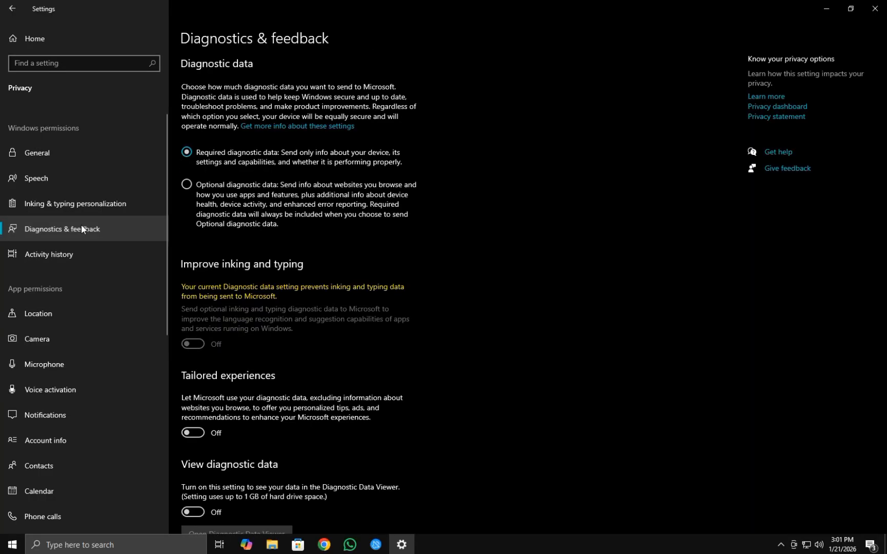
scroll(416, 309, "down", 5)
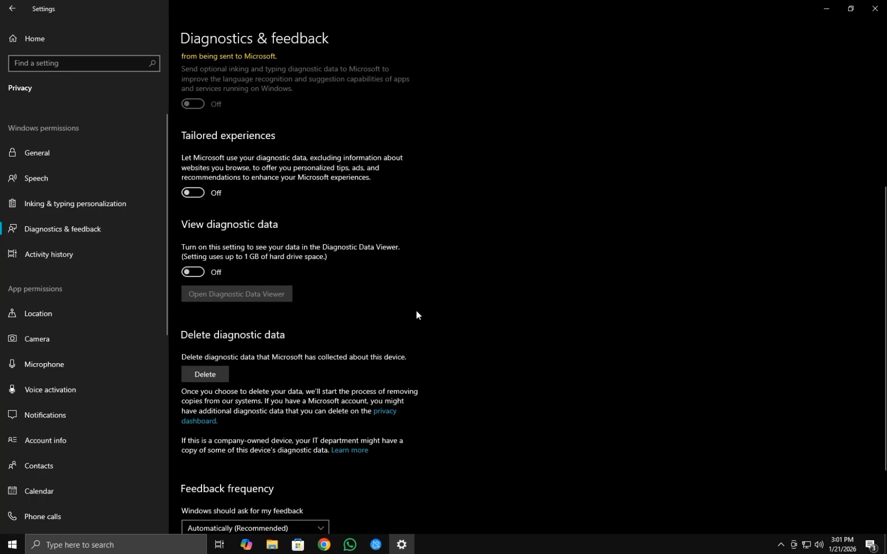
scroll(416, 309, "up", 5)
Review the Activity history privacy settings and the app permissions for Location, Camera and Microphone.
left_click(26, 256)
left_click(58, 313)
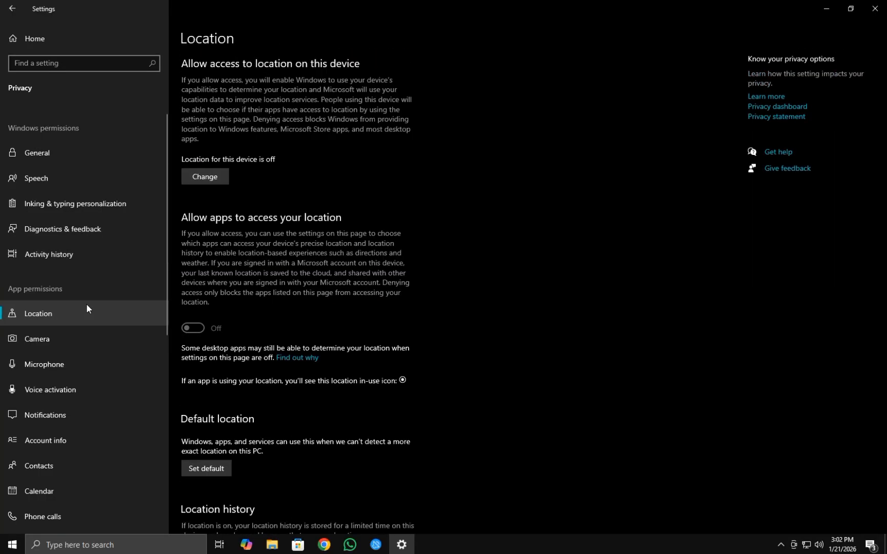
scroll(280, 234, "down", 4)
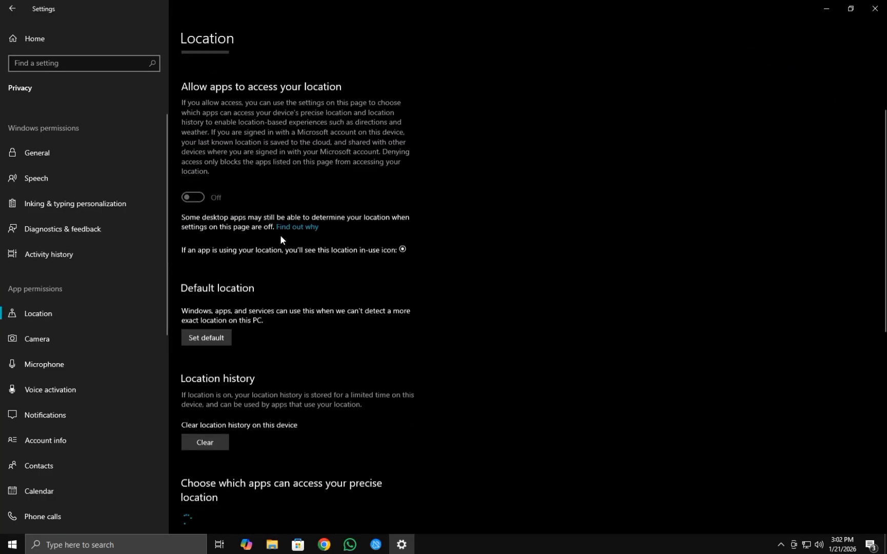
left_click(74, 338)
scroll(278, 238, "down", 2)
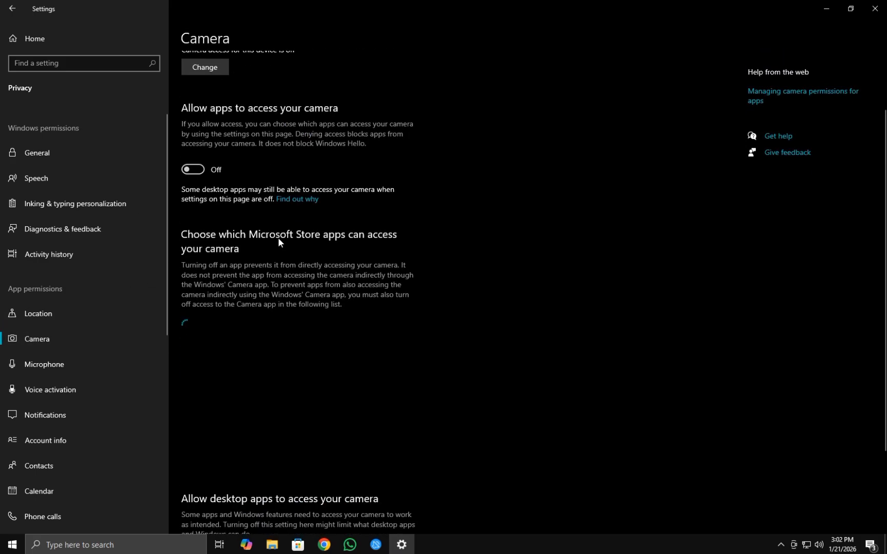
left_click(80, 362)
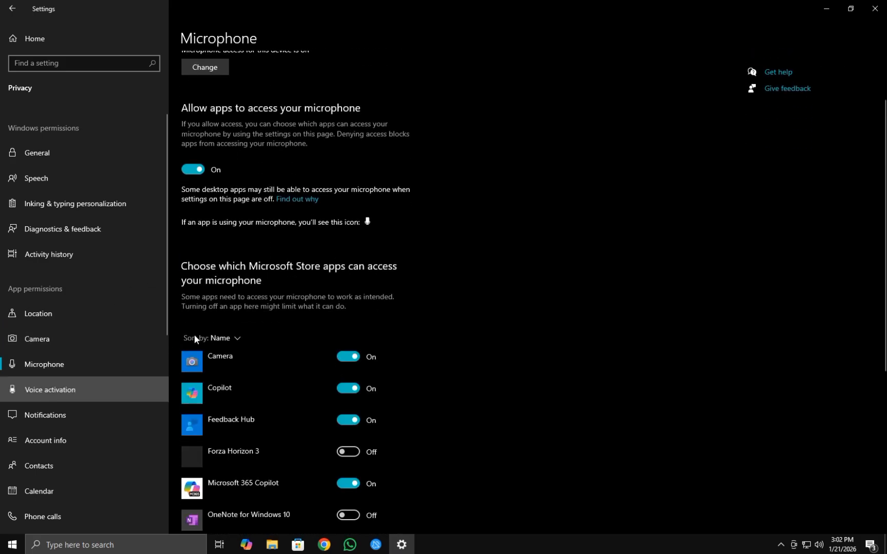
Review the Voice activation and Account info app permissions in the privacy settings.
left_click(77, 390)
scroll(74, 417, "down", 2)
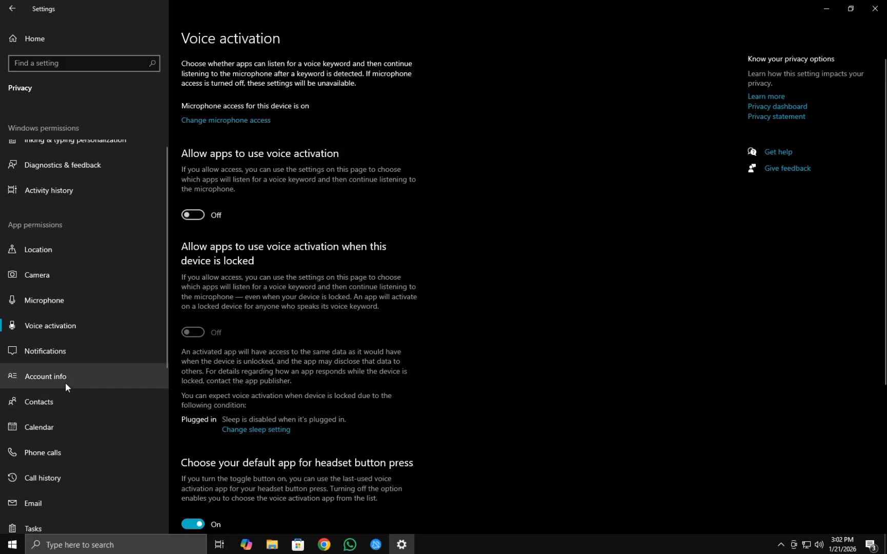
left_click(65, 382)
scroll(95, 414, "down", 5)
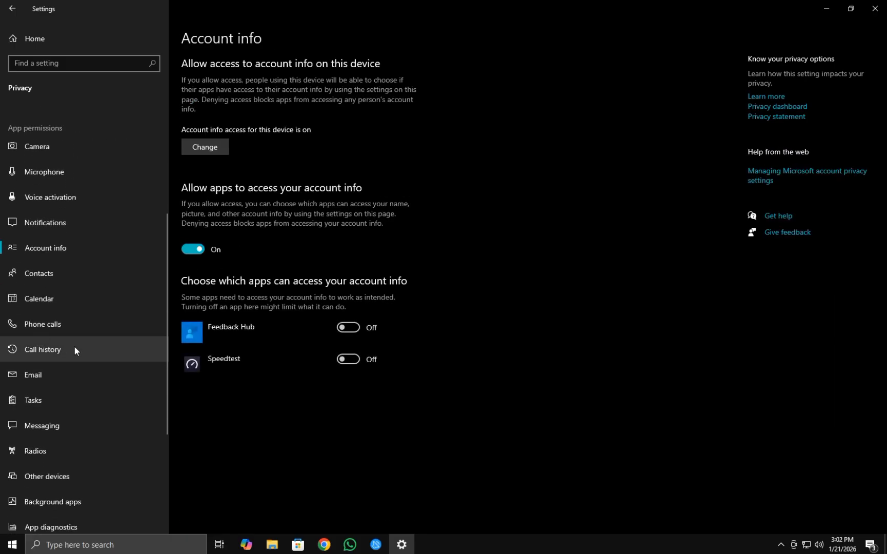
Turn off app access to the call history, and check the Phone calls and Radios permissions.
left_click(57, 343)
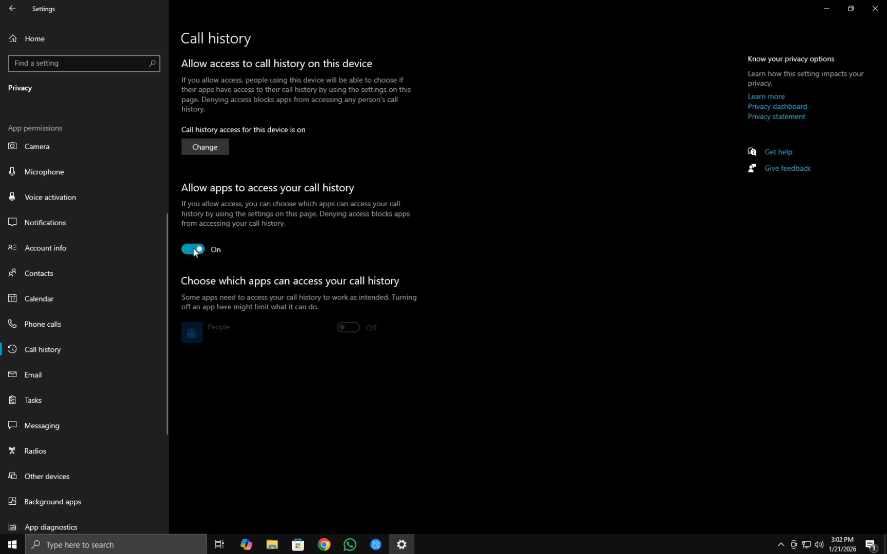
left_click(193, 248)
left_click(43, 323)
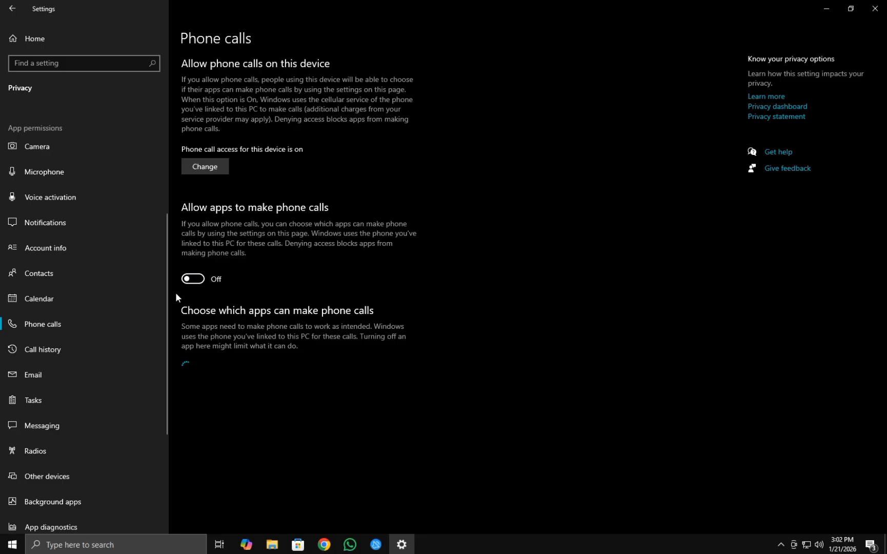
scroll(77, 410, "down", 5)
left_click(43, 328)
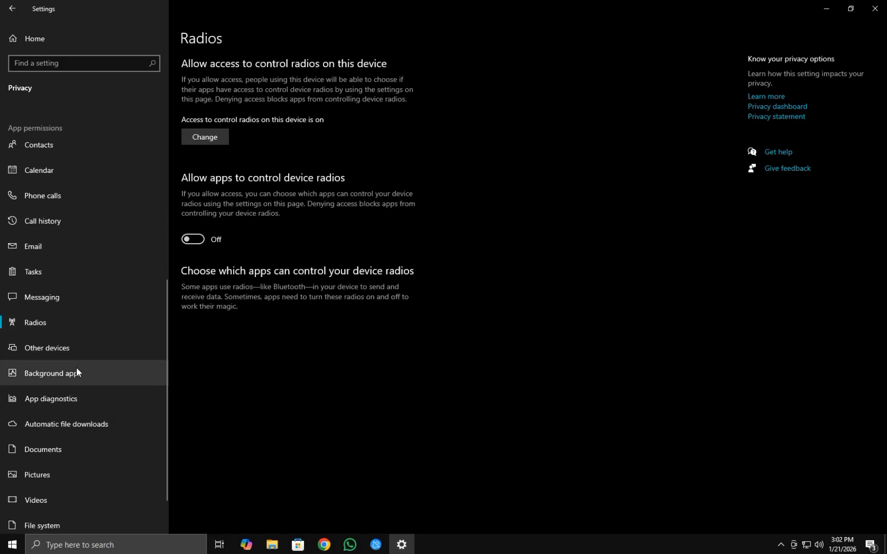
Open the Background apps permissions and review which apps are allowed to run in the background.
left_click(47, 368)
scroll(328, 279, "down", 6)
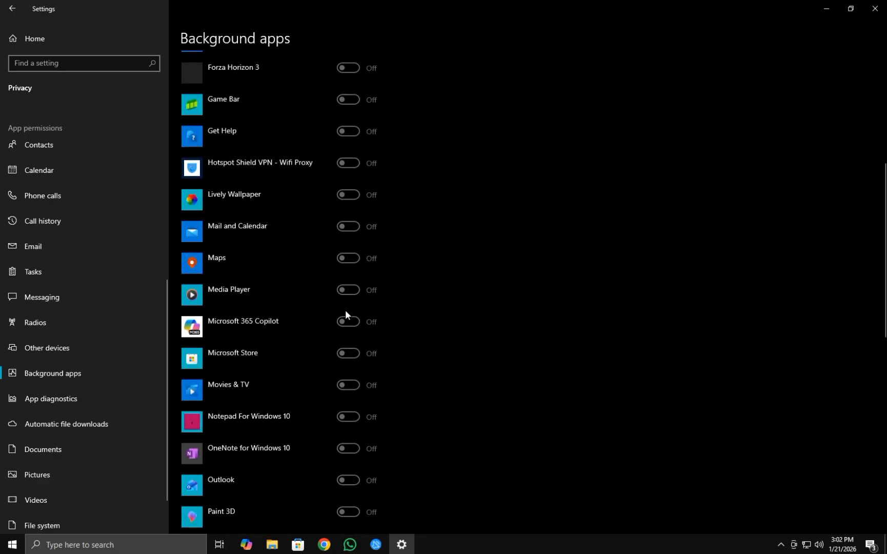
scroll(345, 372, "up", 6)
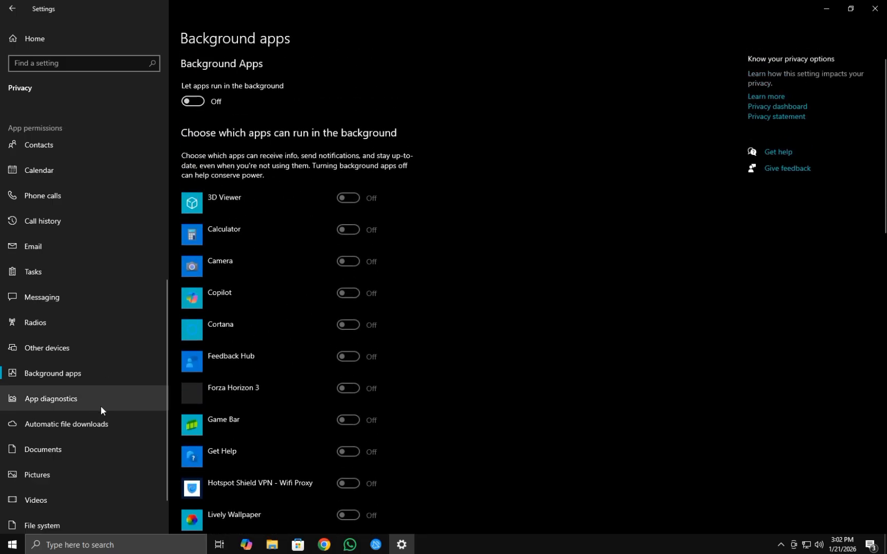
scroll(126, 435, "up", 4)
scroll(107, 455, "up", 2)
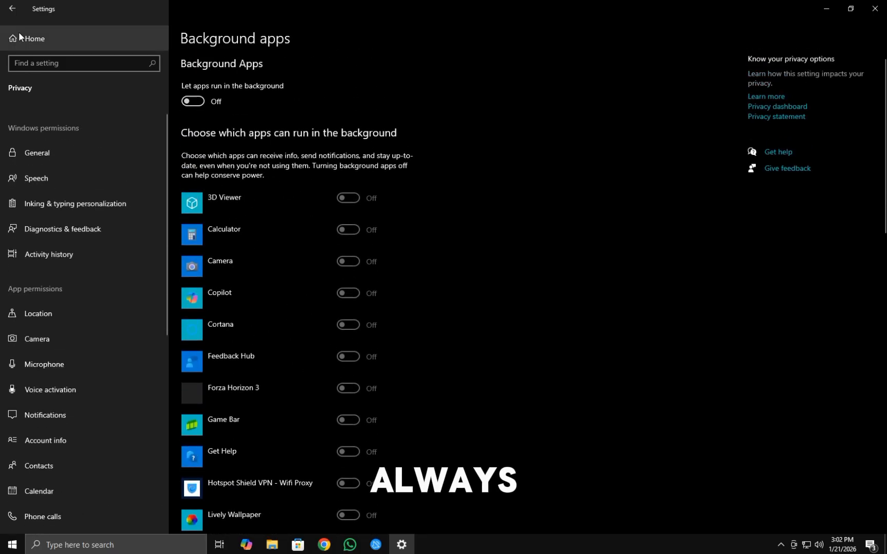
Return to the settings home, leave the settings and refresh the desktop.
left_click(35, 39)
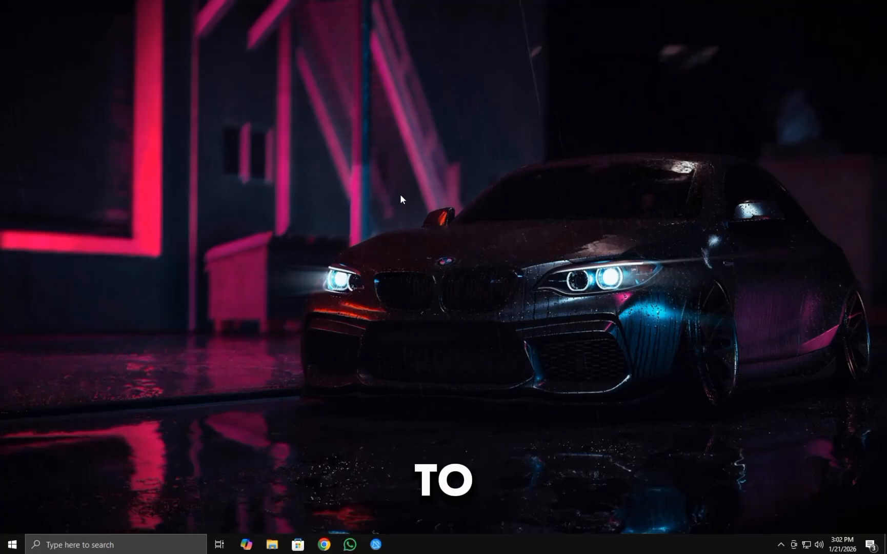
right_click(401, 197)
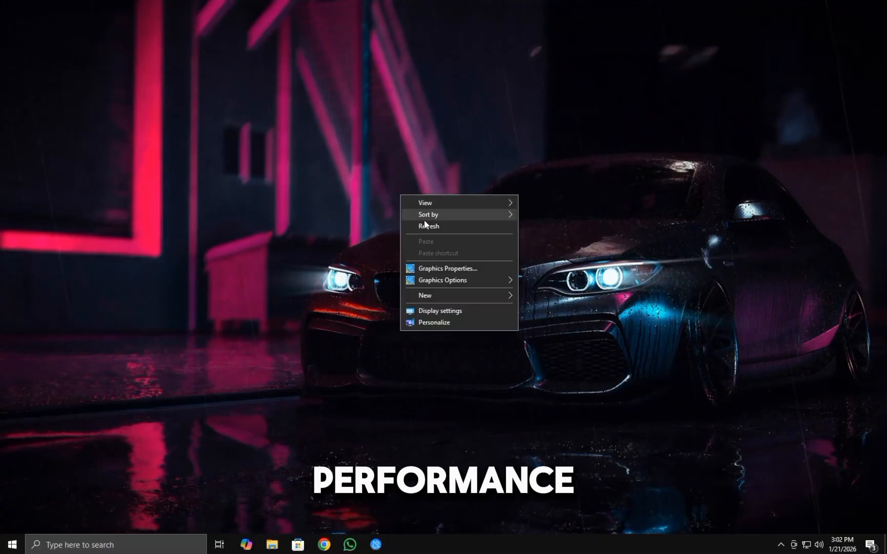
left_click(406, 223)
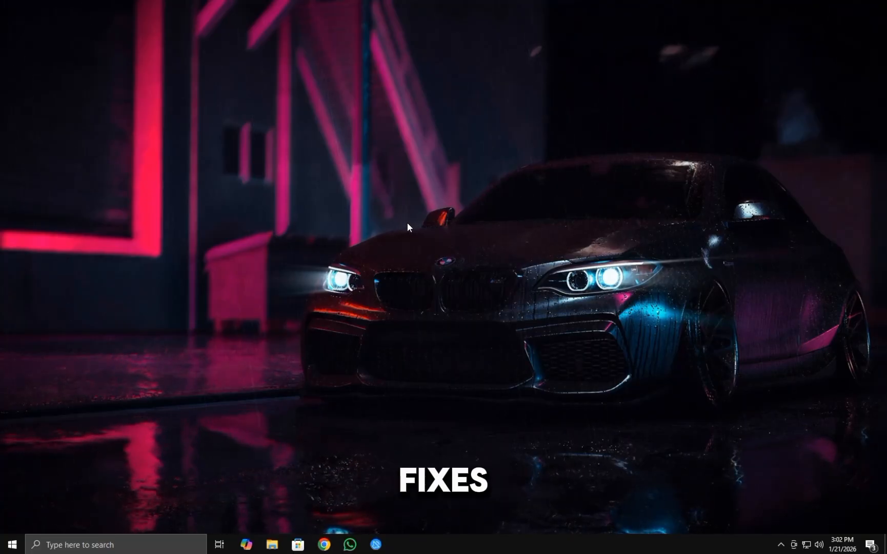